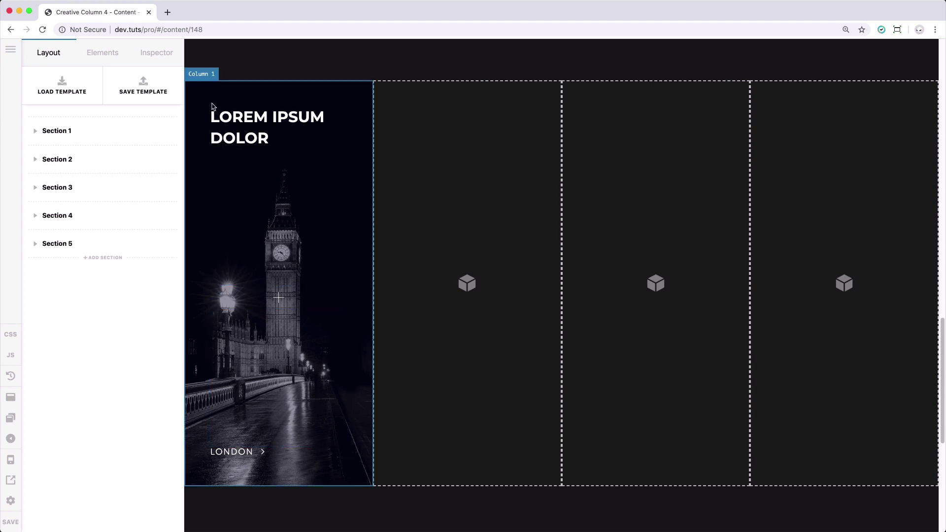
Step: Examine the layout, gap, margin and padding settings of the row that holds the four columns
{"action": "mouse_move", "coordinate": [62, 192]}
{"action": "left_click", "coordinate": [136, 188]}
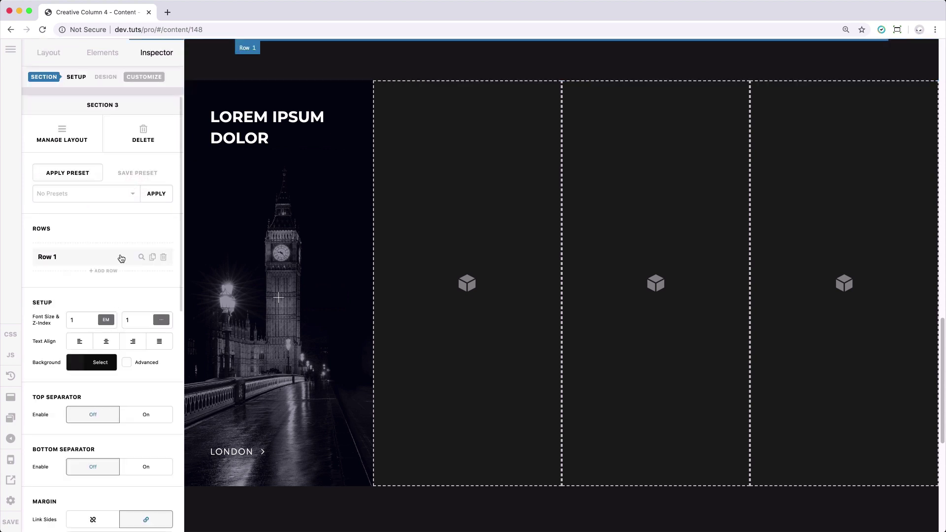
{"action": "left_click", "coordinate": [141, 256]}
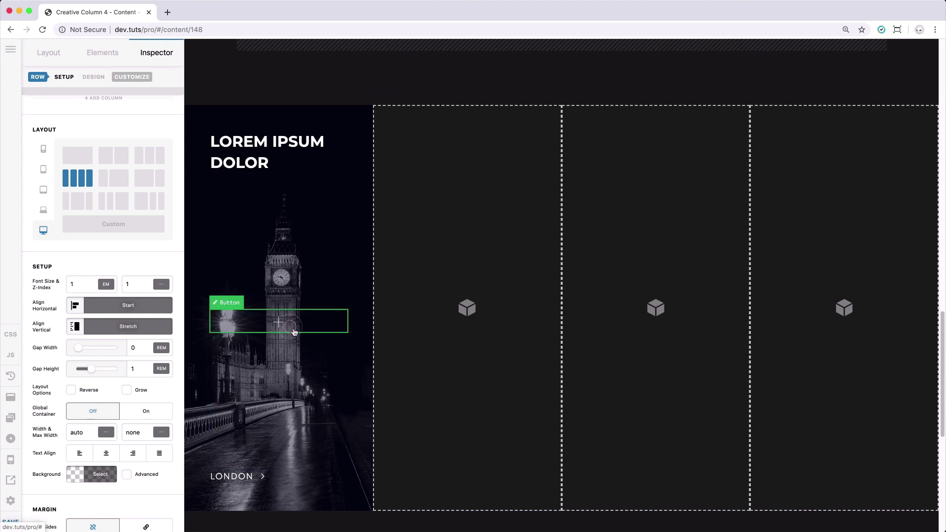
{"action": "left_click", "coordinate": [286, 323]}
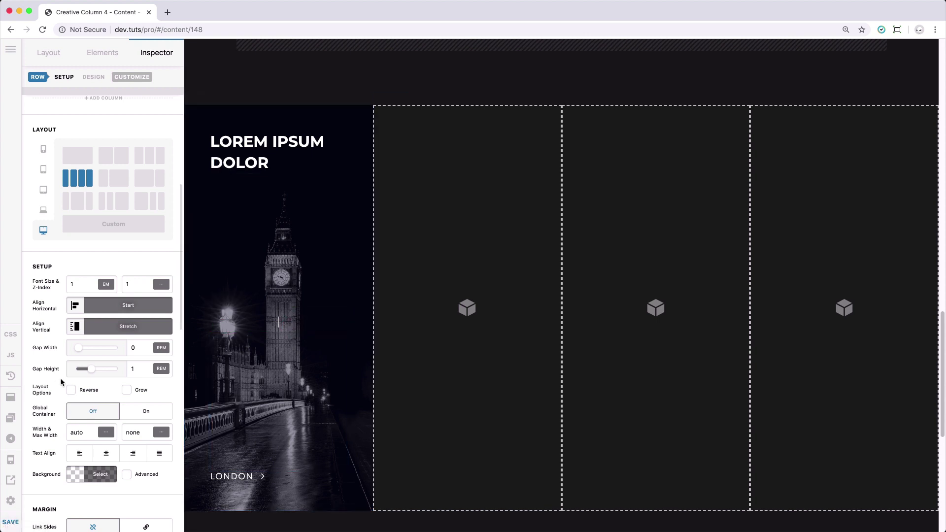
{"action": "scroll", "coordinate": [61, 377], "scroll_direction": "down", "scroll_amount": 7}
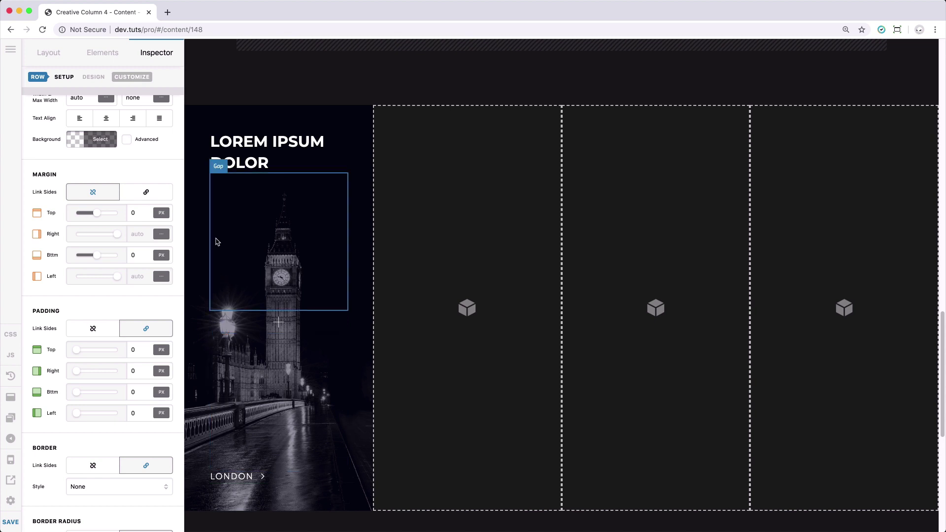
Step: Examine the first column's lower background image and the color overlay on its upper background layer
{"action": "left_click", "coordinate": [218, 111]}
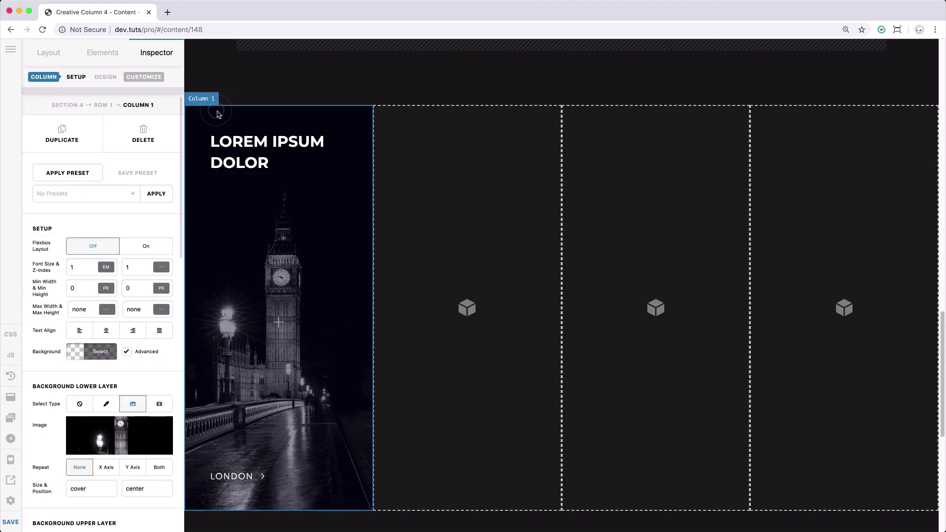
{"action": "scroll", "coordinate": [125, 369], "scroll_direction": "down", "scroll_amount": 1}
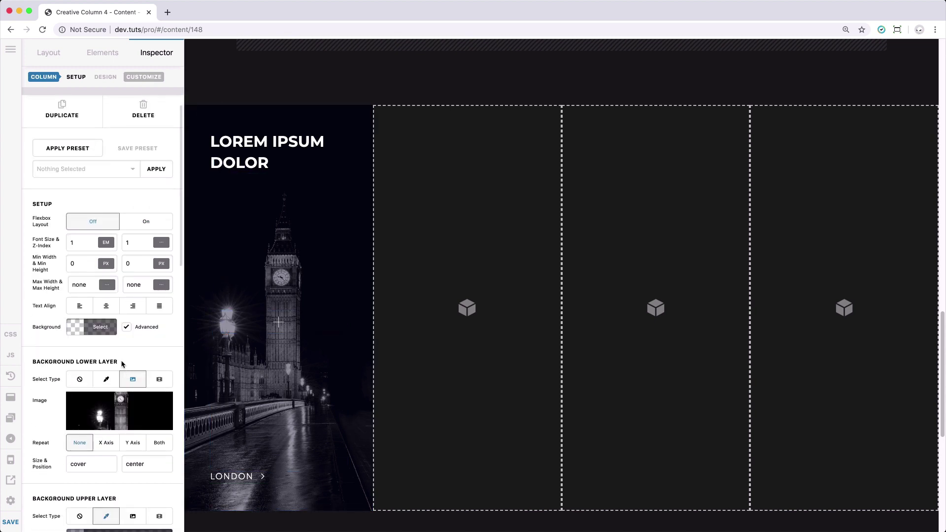
{"action": "scroll", "coordinate": [92, 353], "scroll_direction": "down", "scroll_amount": 1}
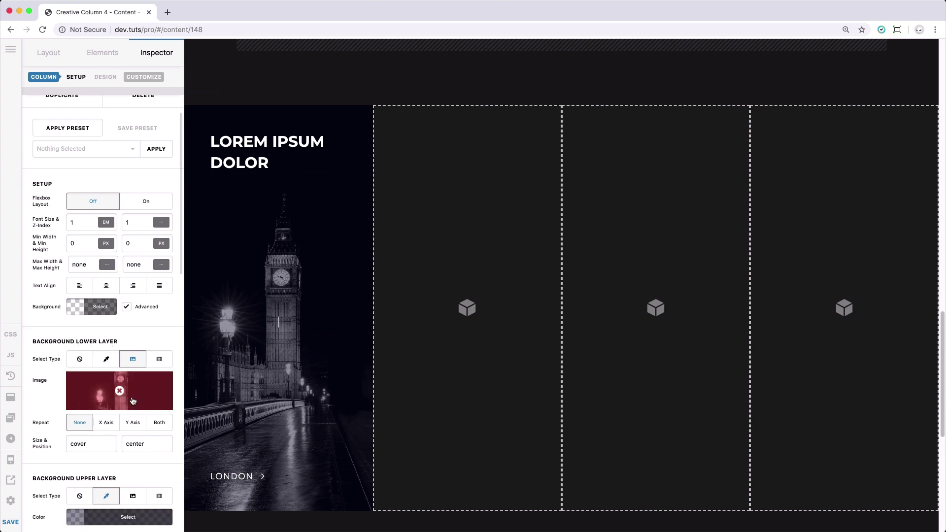
{"action": "scroll", "coordinate": [143, 396], "scroll_direction": "down", "scroll_amount": 4}
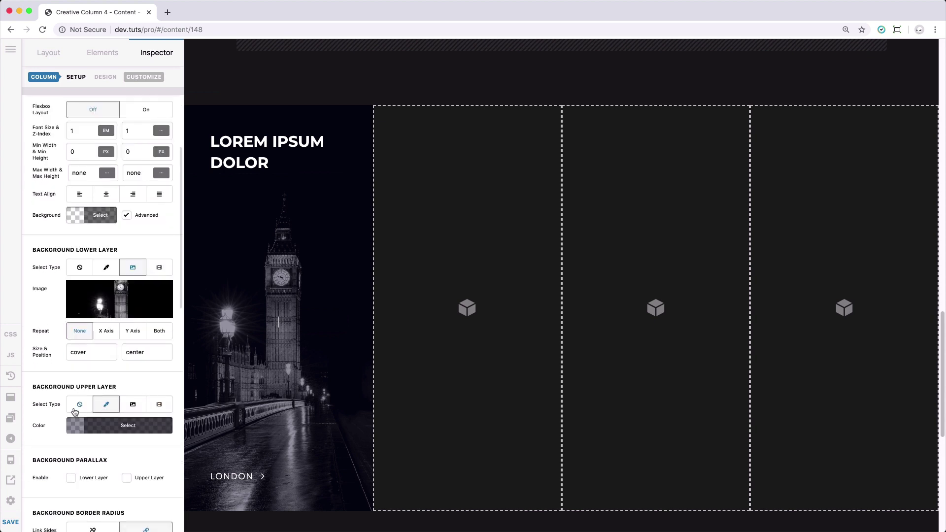
{"action": "left_click", "coordinate": [125, 433]}
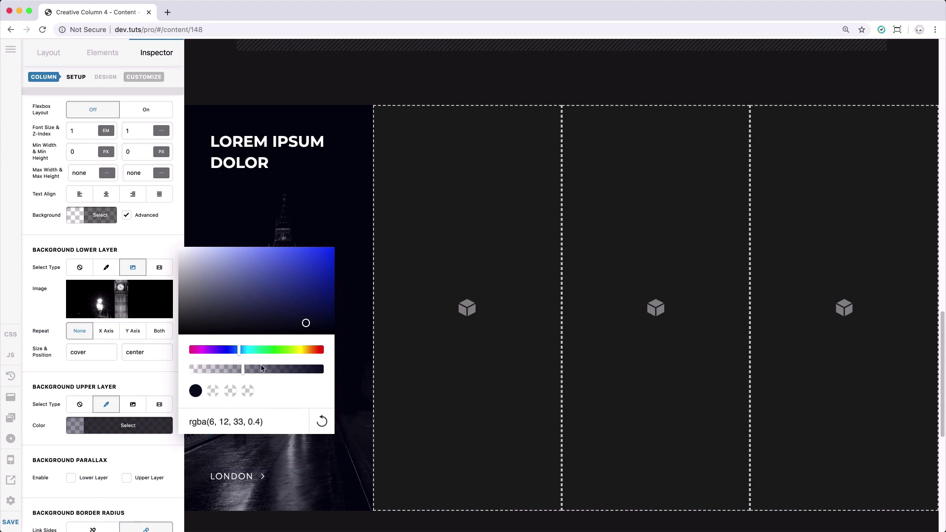
{"action": "left_click", "coordinate": [153, 378]}
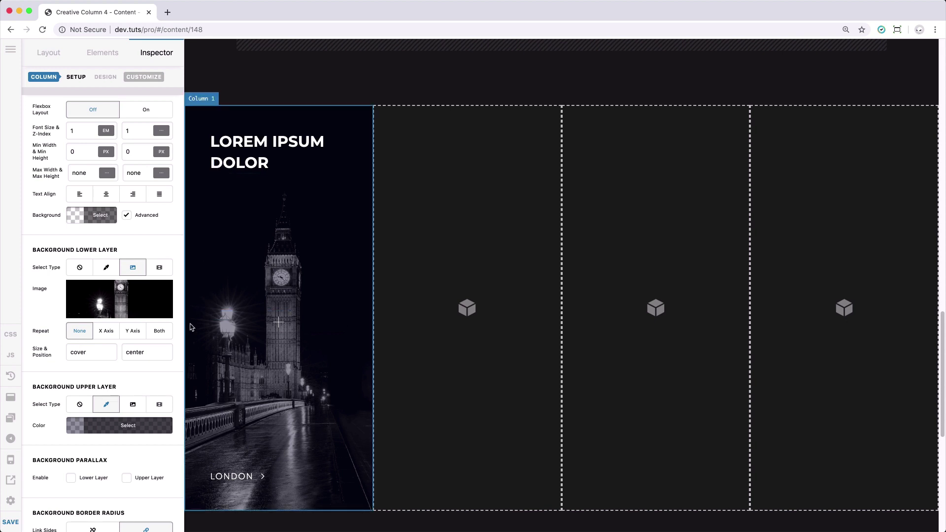
Step: Review the London button's link, flexbox, text and graphic settings, toggling its reversed content order off and on
{"action": "left_click", "coordinate": [236, 483]}
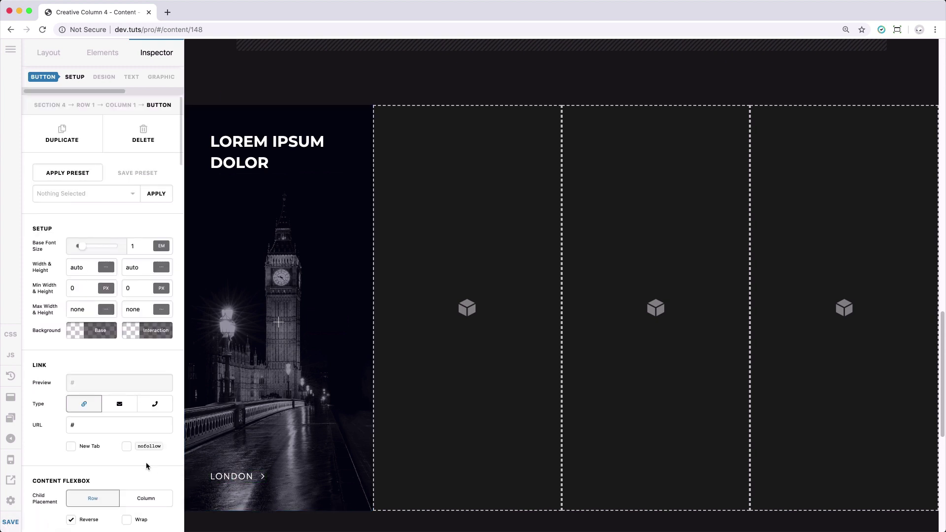
{"action": "scroll", "coordinate": [148, 467], "scroll_direction": "down", "scroll_amount": 3}
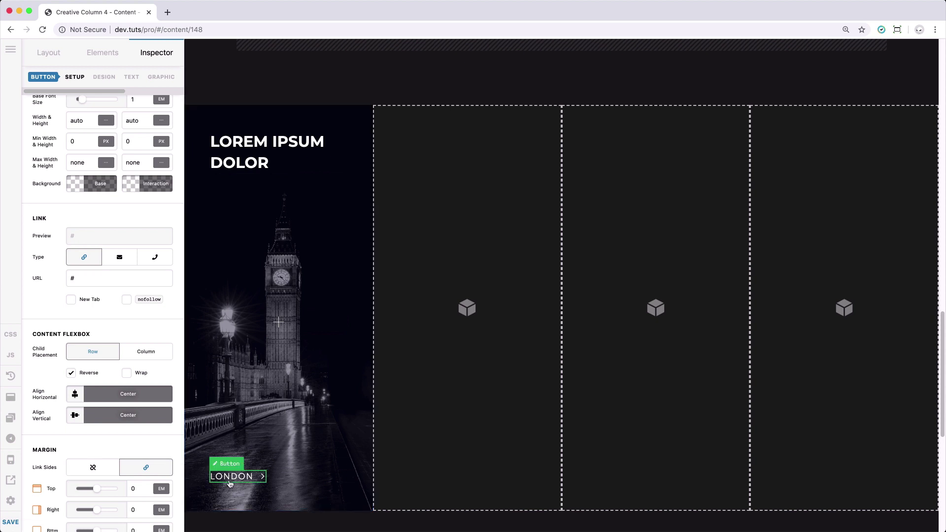
{"action": "scroll", "coordinate": [111, 449], "scroll_direction": "down", "scroll_amount": 20}
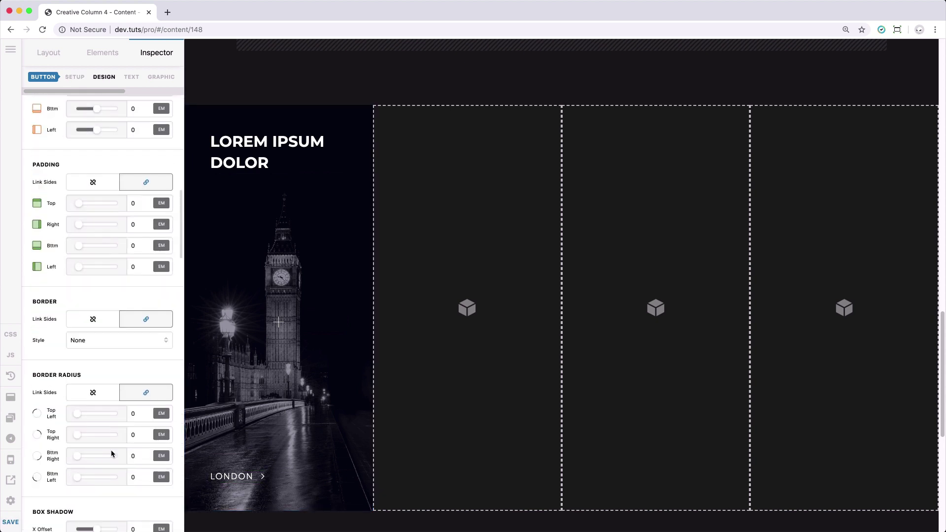
{"action": "scroll", "coordinate": [111, 450], "scroll_direction": "down", "scroll_amount": 4}
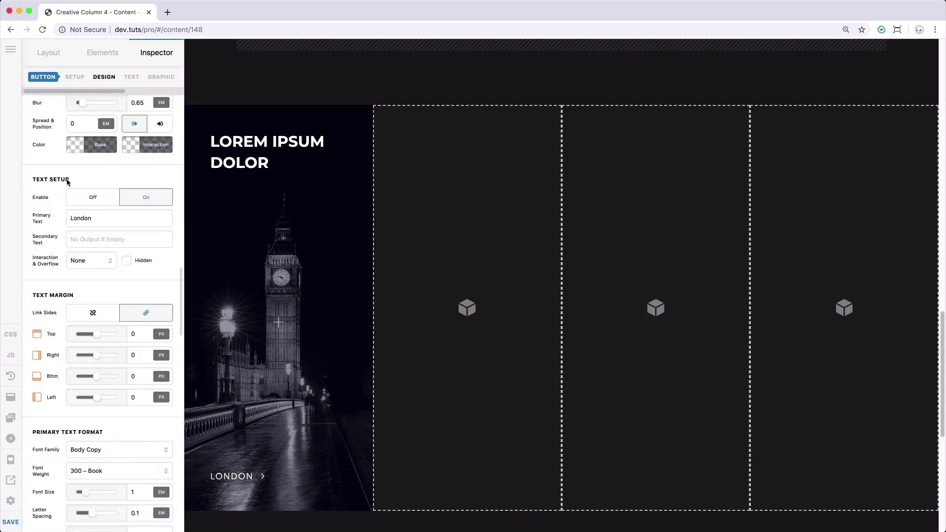
{"action": "scroll", "coordinate": [97, 261], "scroll_direction": "down", "scroll_amount": 20}
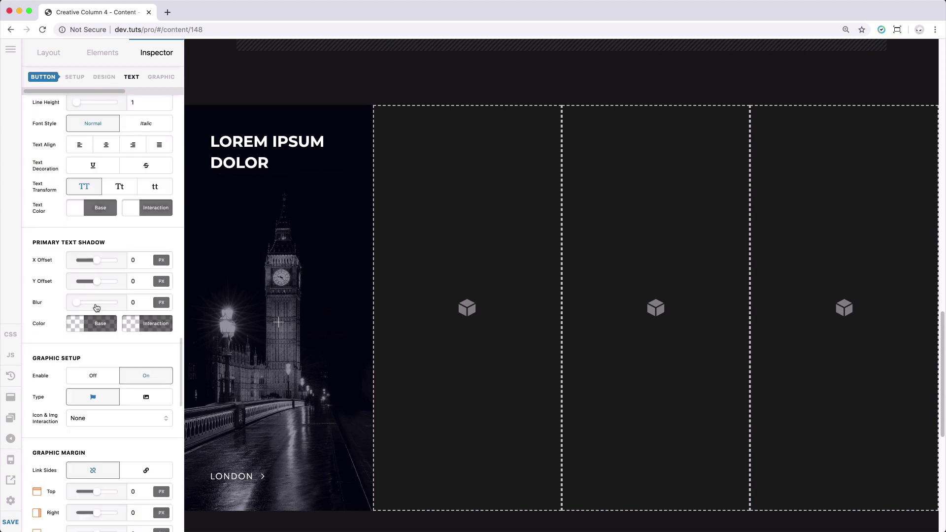
{"action": "scroll", "coordinate": [74, 227], "scroll_direction": "up", "scroll_amount": 12}
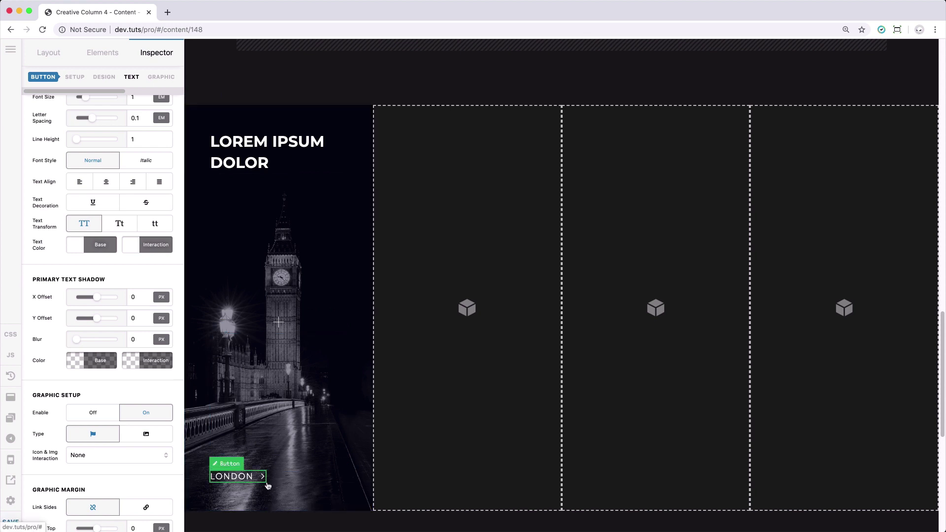
{"action": "scroll", "coordinate": [125, 441], "scroll_direction": "up", "scroll_amount": 10}
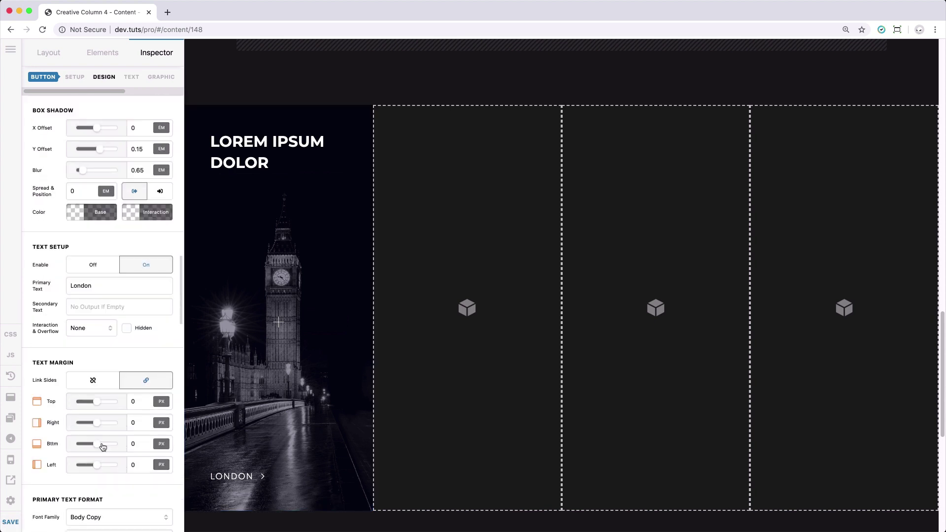
{"action": "scroll", "coordinate": [97, 421], "scroll_direction": "up", "scroll_amount": 10}
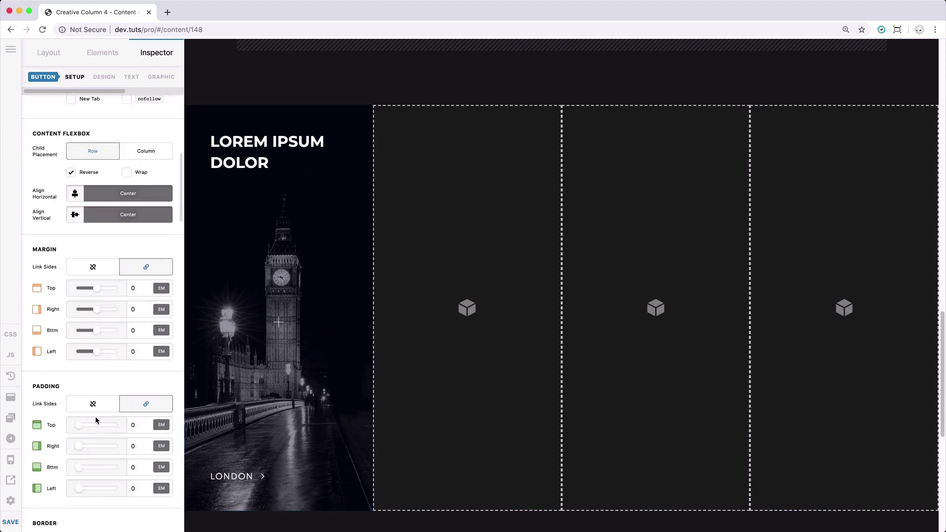
{"action": "scroll", "coordinate": [96, 415], "scroll_direction": "up", "scroll_amount": 2}
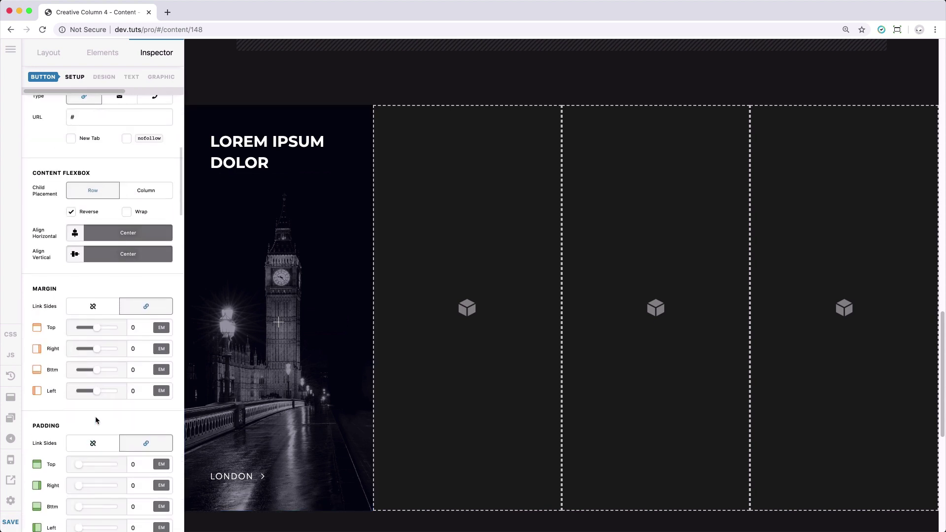
{"action": "left_click", "coordinate": [76, 217]}
{"action": "left_click", "coordinate": [76, 217]}
{"action": "left_click", "coordinate": [157, 158]}
{"action": "left_click", "coordinate": [49, 53]}
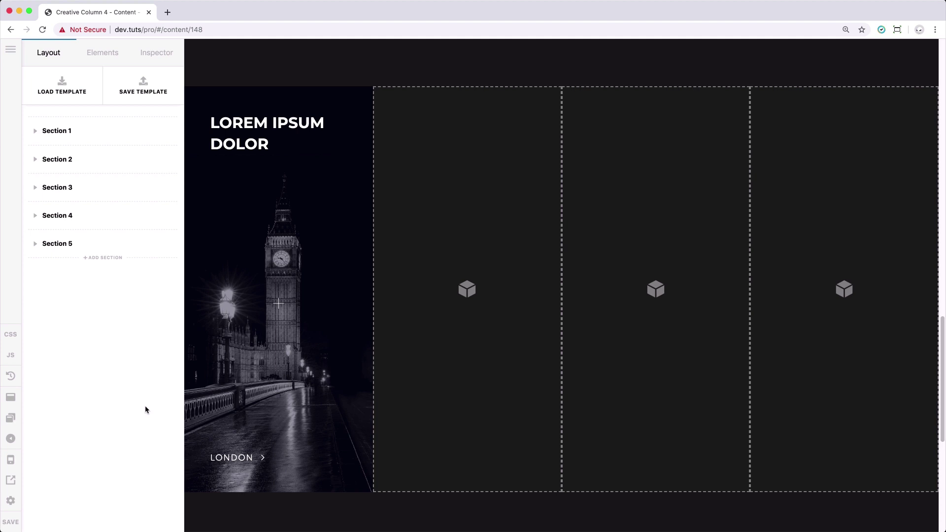
Step: Assign the class interactive-column to the first column in its customization settings
{"action": "left_click", "coordinate": [199, 347]}
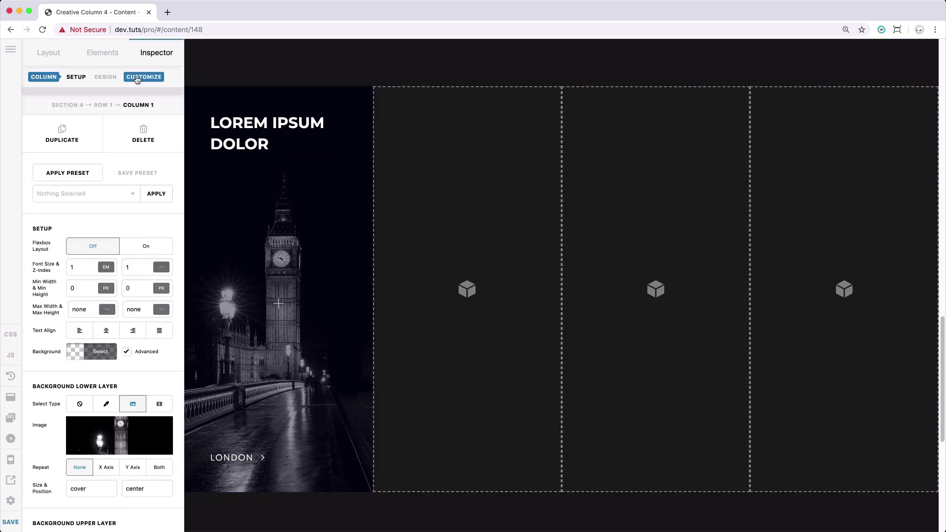
{"action": "left_click", "coordinate": [137, 79]}
{"action": "left_click", "coordinate": [91, 272]}
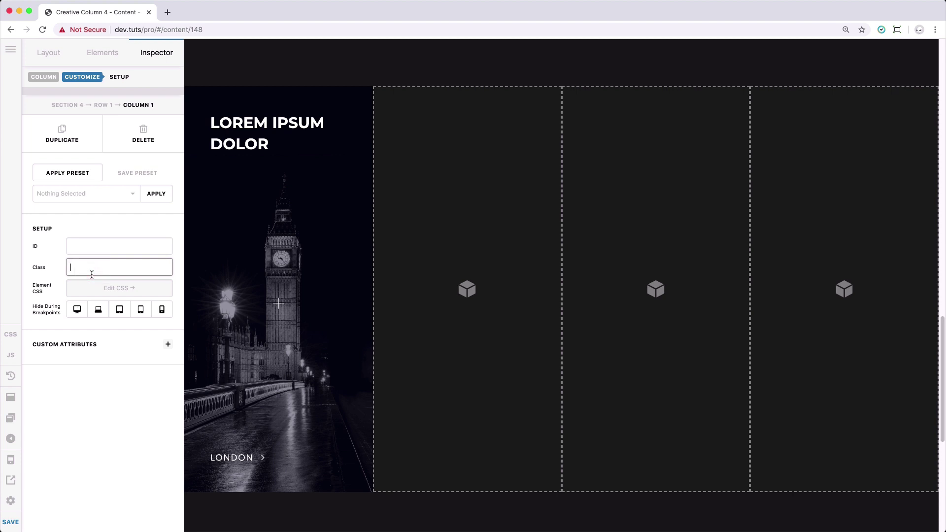
{"action": "type", "text": "interactive-column"}
{"action": "left_click", "coordinate": [99, 436]}
Step: Assign the class icon to the plus-sign button in the middle of the first column
{"action": "left_click", "coordinate": [244, 302]}
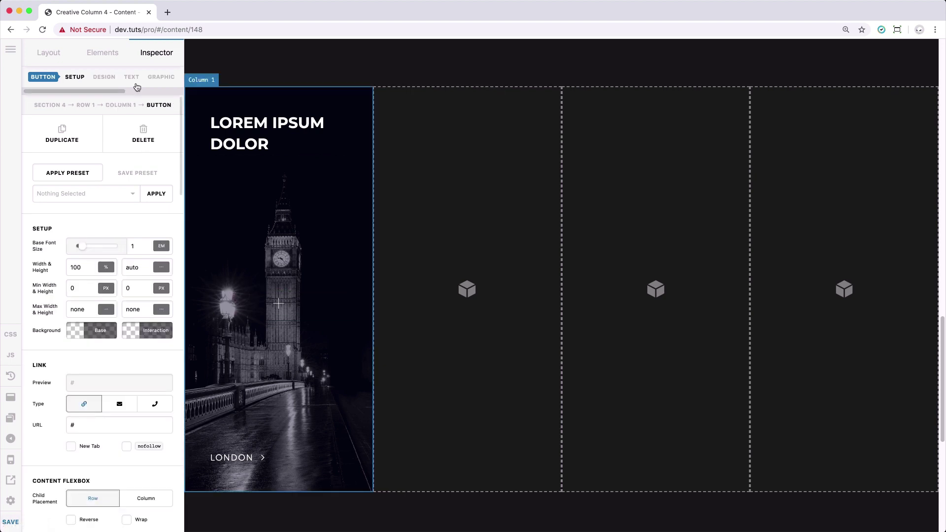
{"action": "scroll", "coordinate": [131, 94], "scroll_direction": "right", "scroll_amount": 3}
{"action": "left_click", "coordinate": [137, 75]}
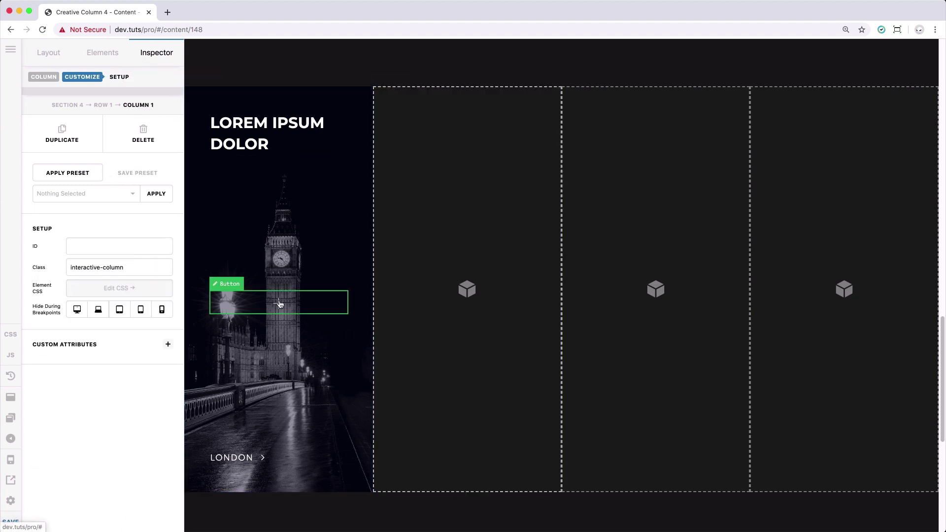
{"action": "left_click", "coordinate": [271, 306]}
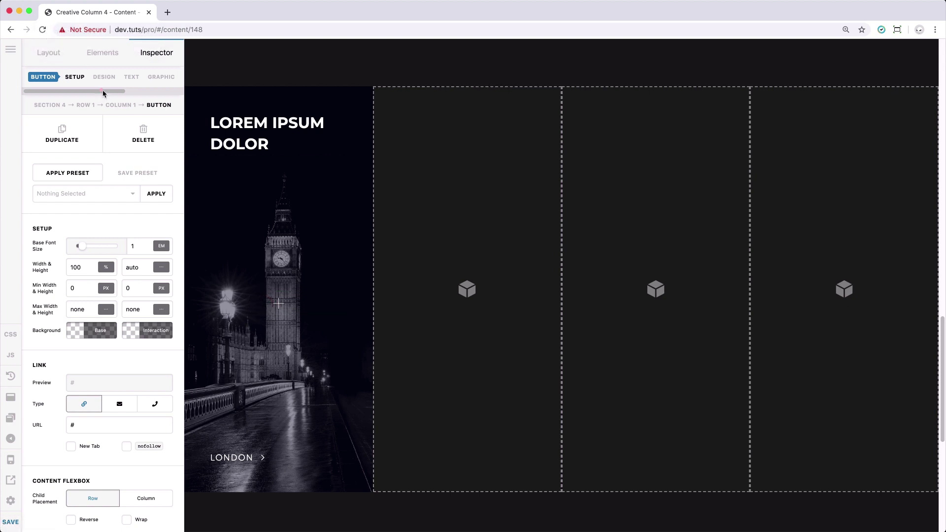
{"action": "left_click_drag", "start_coordinate": [102, 91], "coordinate": [172, 90]}
{"action": "left_click", "coordinate": [163, 78]}
{"action": "left_click", "coordinate": [118, 266]}
{"action": "left_click", "coordinate": [45, 252]}
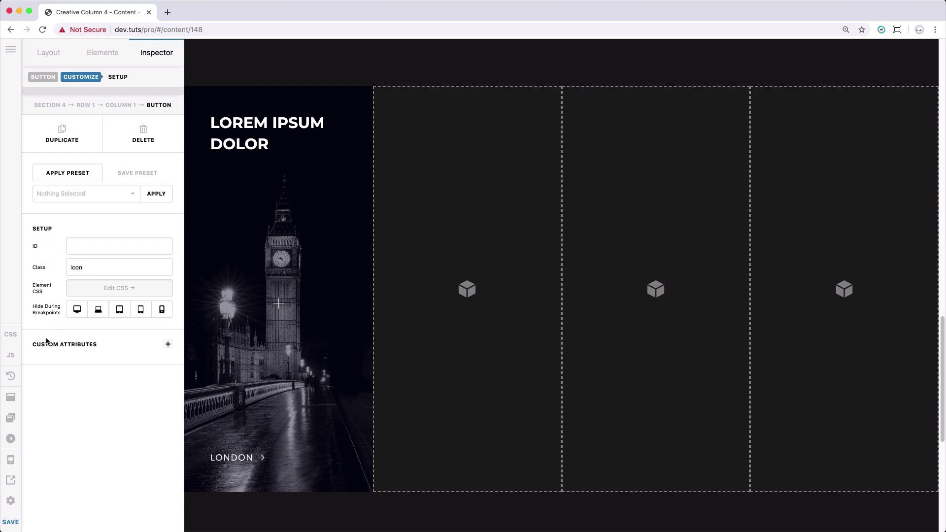
Step: Add a rule to the content CSS that gives .interactive-column .icon an opacity of 0
{"action": "left_click", "coordinate": [12, 335]}
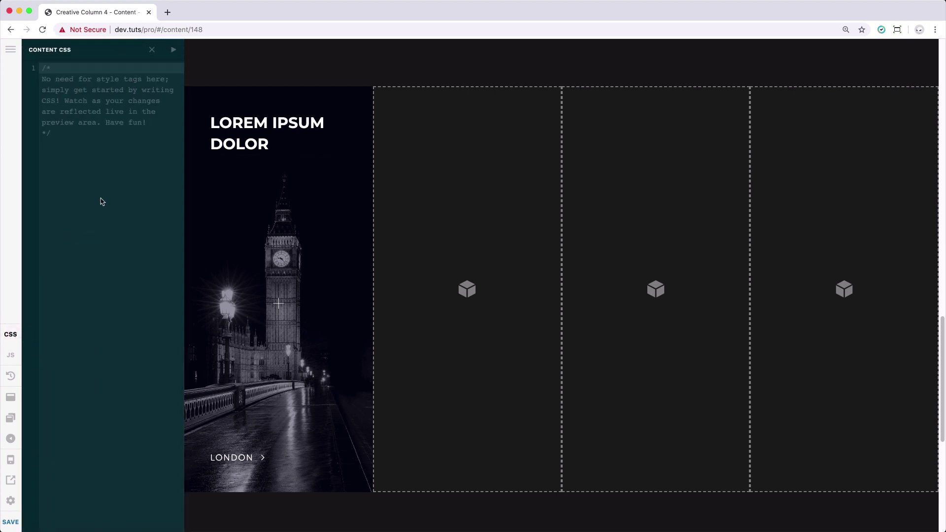
{"action": "left_click", "coordinate": [100, 198]}
{"action": "type", "text": ".interactive-column"}
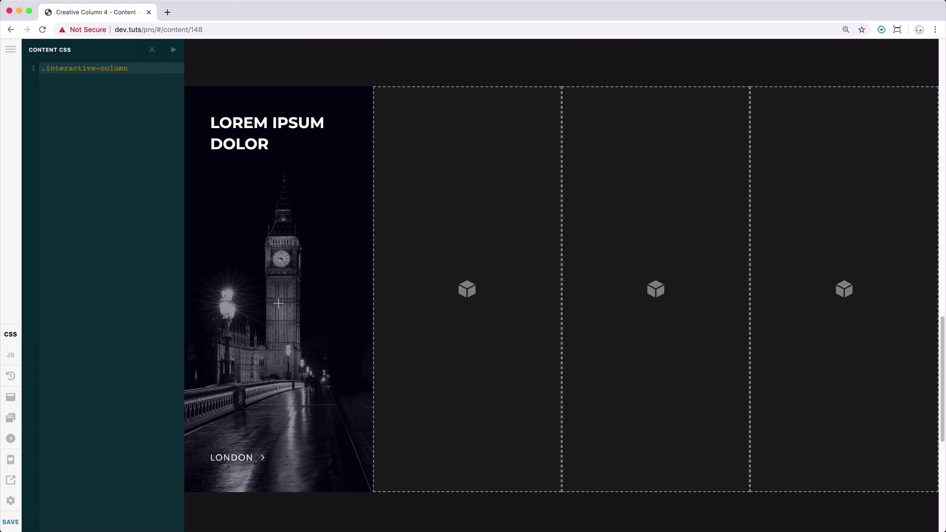
{"action": "type", "text": " .icon {"}
{"action": "key", "text": "Return"}
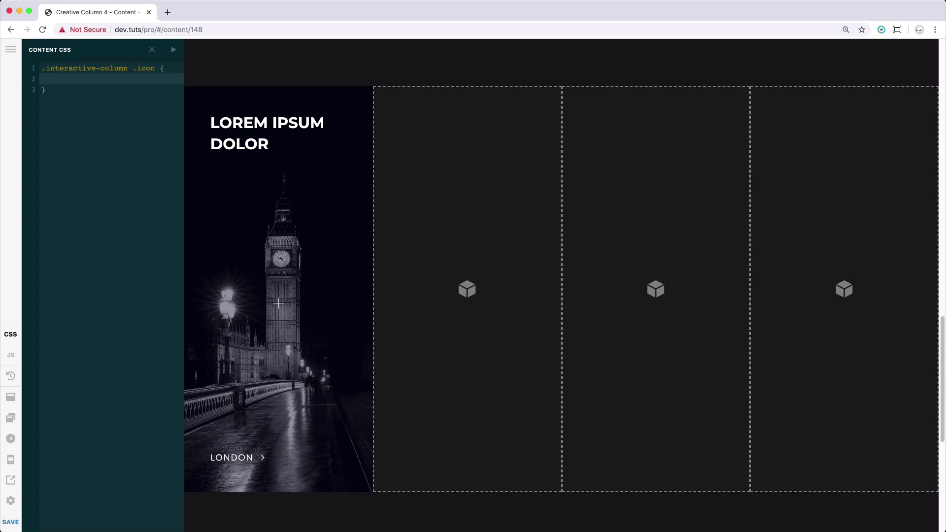
{"action": "type", "text": "opacity: 0;"}
Step: Add a second CSS rule giving .interactive-column:hover .icon an opacity of 1, and save the content
{"action": "left_click", "coordinate": [115, 95]}
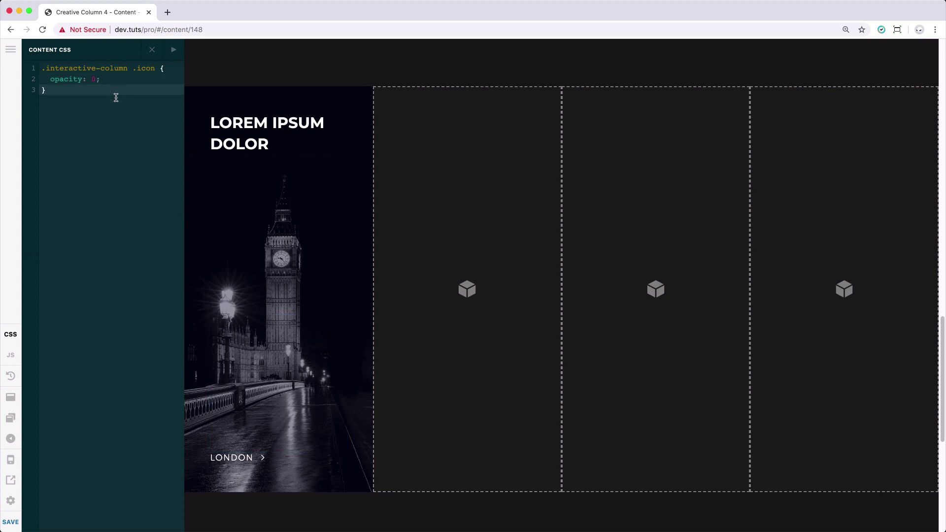
{"action": "key", "text": "Return"}
{"action": "key", "text": "Return"}
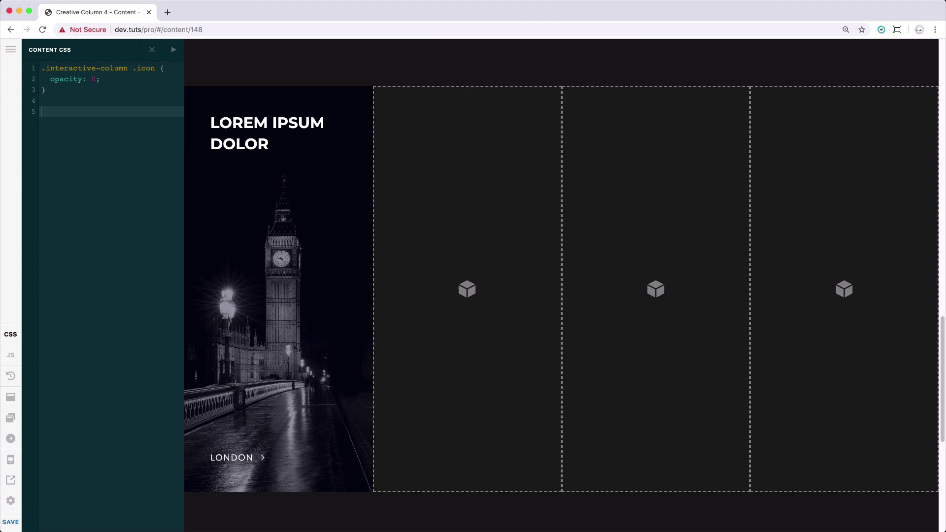
{"action": "type", "text": ".interactive-column"}
{"action": "type", "text": ":hove"}
{"action": "type", "text": "r .icon"}
{"action": "type", "text": " {"}
{"action": "key", "text": "Return"}
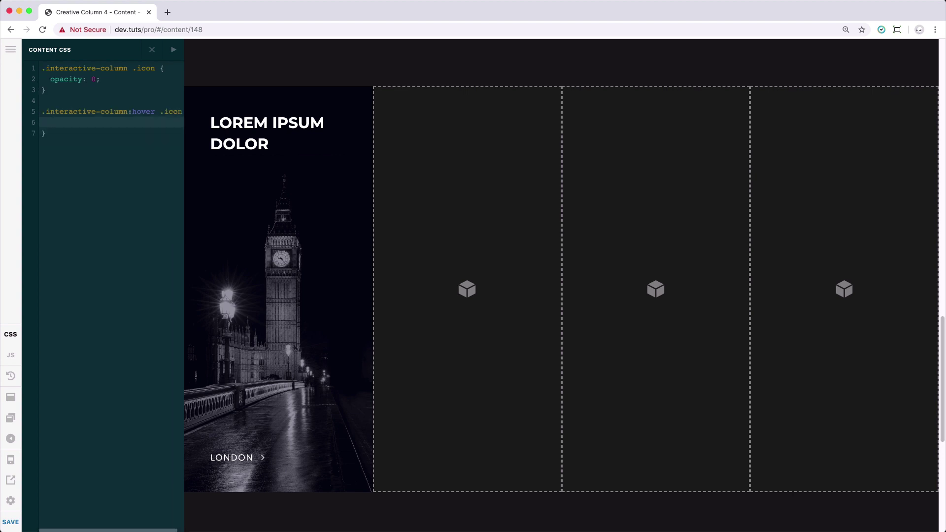
{"action": "type", "text": "opacity: 1;"}
{"action": "key", "text": "super+s"}
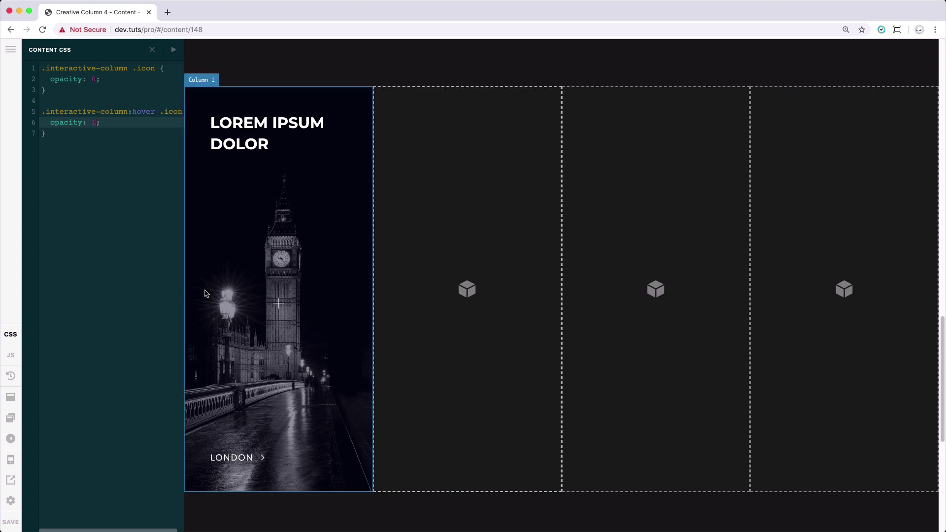
Step: Add transition: opacity 0.5s ease-in; to the .interactive-column .icon rule and save the content
{"action": "left_click", "coordinate": [138, 78]}
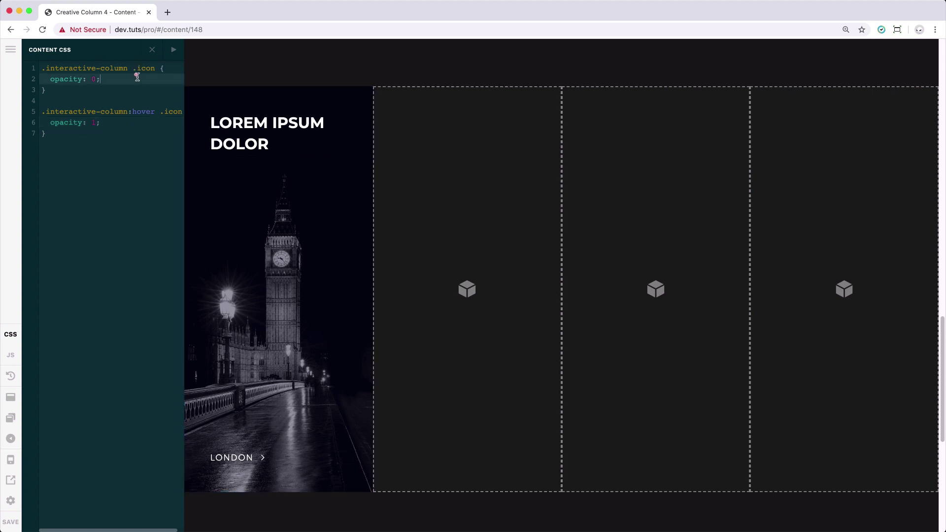
{"action": "key", "text": "Return"}
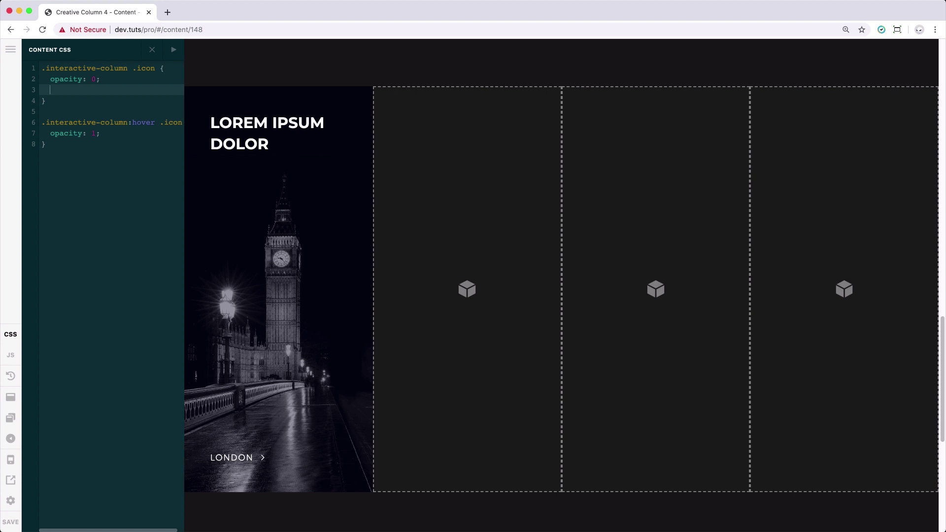
{"action": "type", "text": "transition: opacity 0.5s ease-in;"}
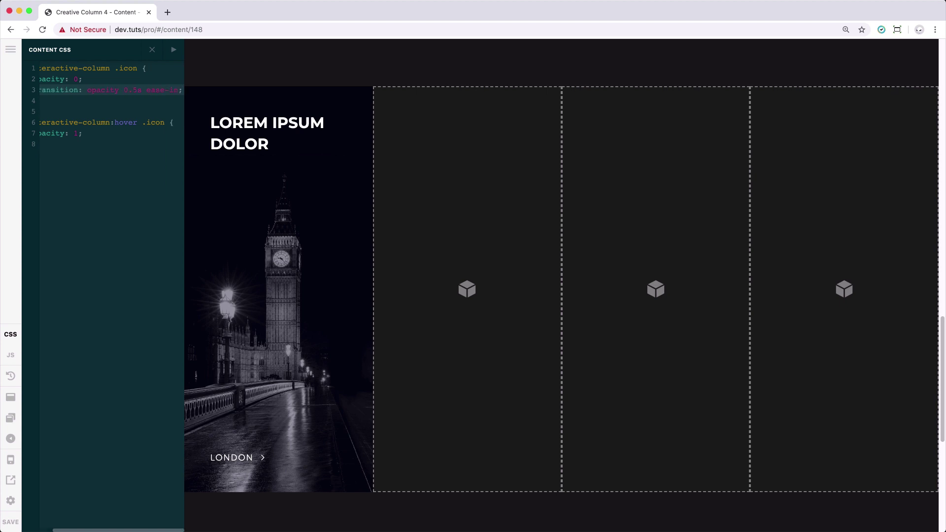
{"action": "double_click", "coordinate": [98, 91]}
{"action": "left_click", "coordinate": [51, 79]}
{"action": "left_click_drag", "start_coordinate": [124, 90], "coordinate": [143, 92]}
{"action": "left_click", "coordinate": [147, 91]}
{"action": "key", "text": "super+Down"}
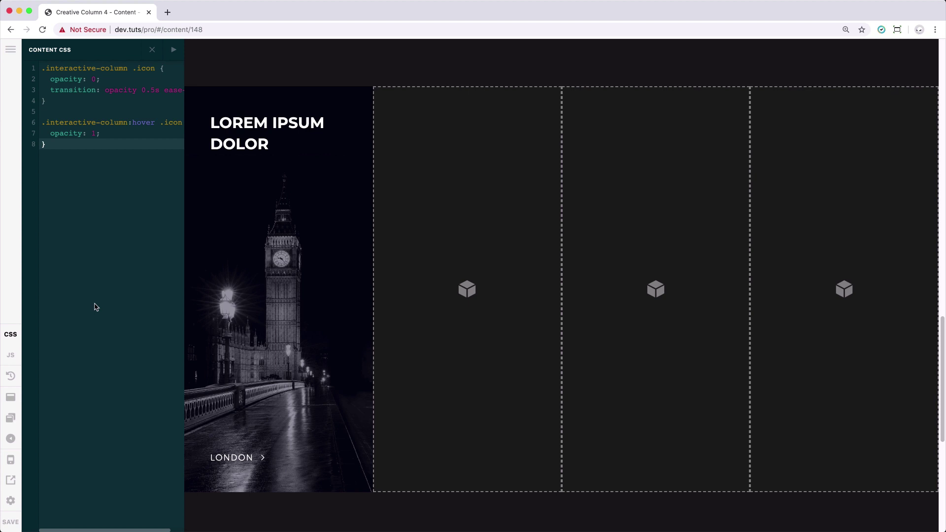
{"action": "left_click", "coordinate": [15, 522]}
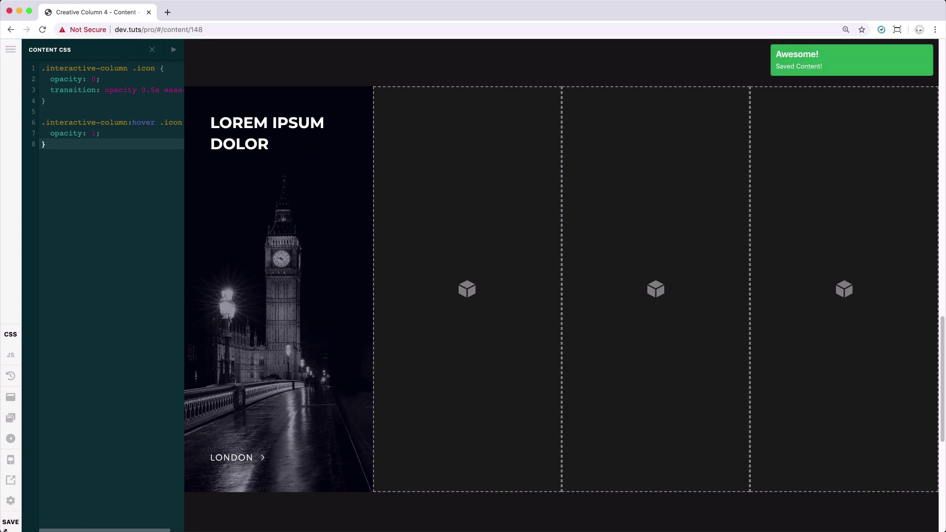
Step: Inspect the first column's markup on the live page to find its background layer's class, and return to the editor
{"action": "left_click", "coordinate": [11, 480]}
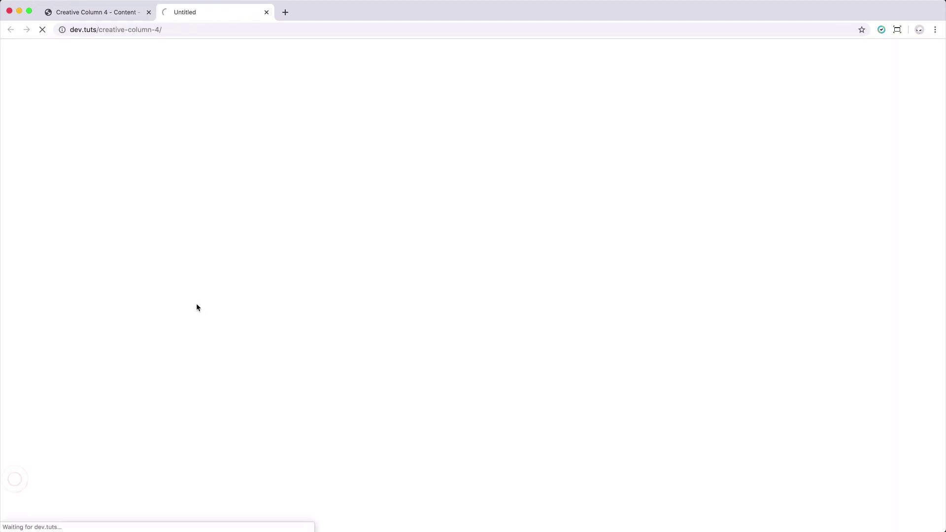
{"action": "scroll", "coordinate": [221, 280], "scroll_direction": "down", "scroll_amount": 5}
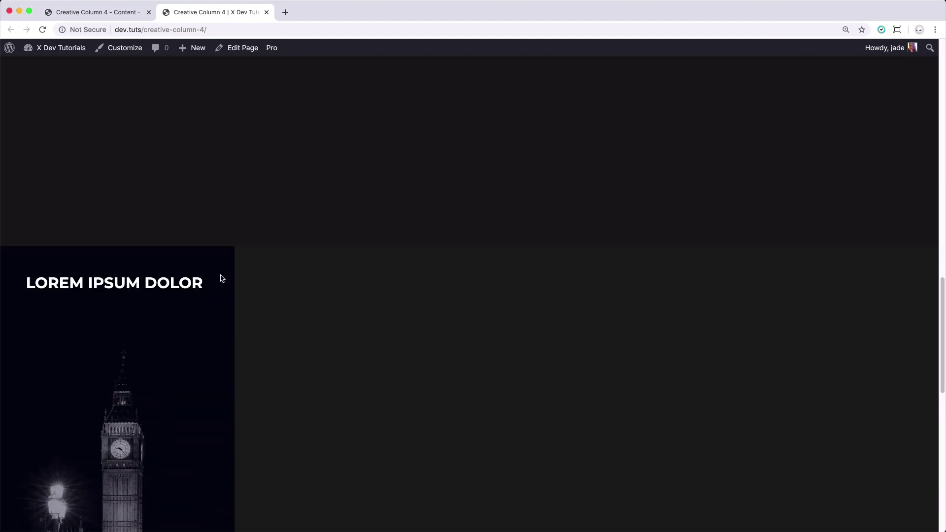
{"action": "right_click", "coordinate": [175, 266]}
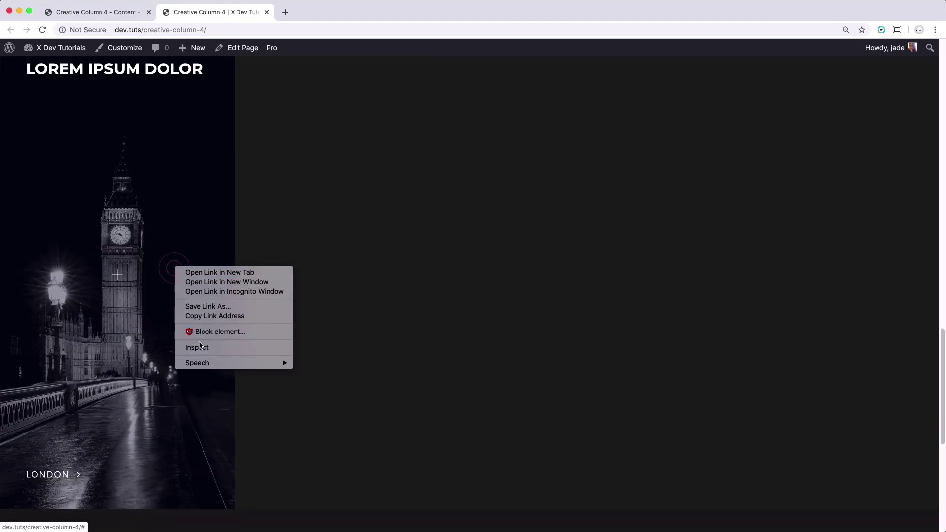
{"action": "left_click", "coordinate": [200, 348]}
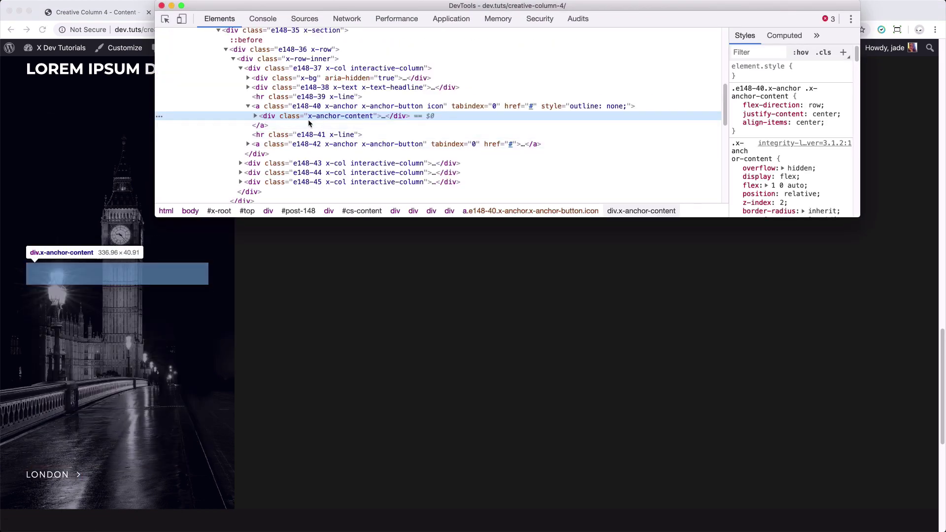
{"action": "scroll", "coordinate": [263, 69], "scroll_direction": "up", "scroll_amount": 1}
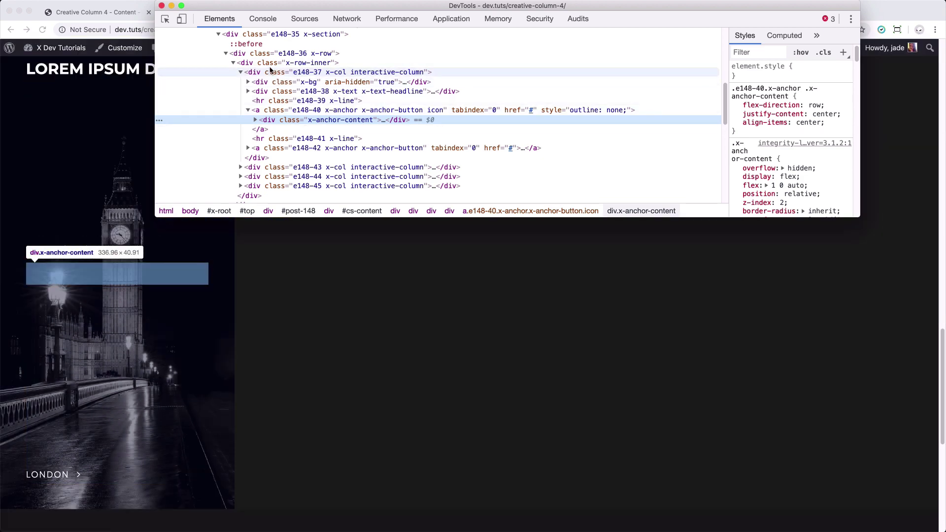
{"action": "scroll", "coordinate": [306, 105], "scroll_direction": "up", "scroll_amount": 3}
{"action": "scroll", "coordinate": [291, 101], "scroll_direction": "up", "scroll_amount": 1}
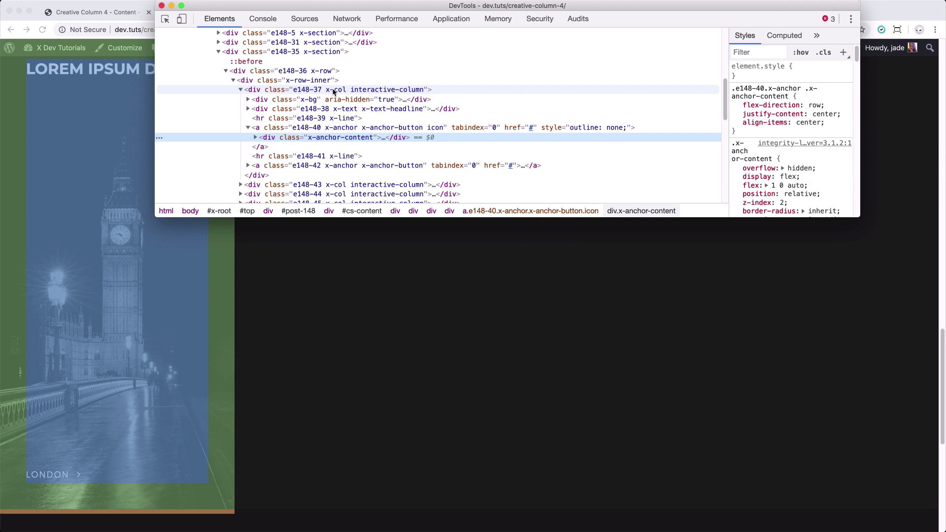
{"action": "left_click", "coordinate": [298, 102]}
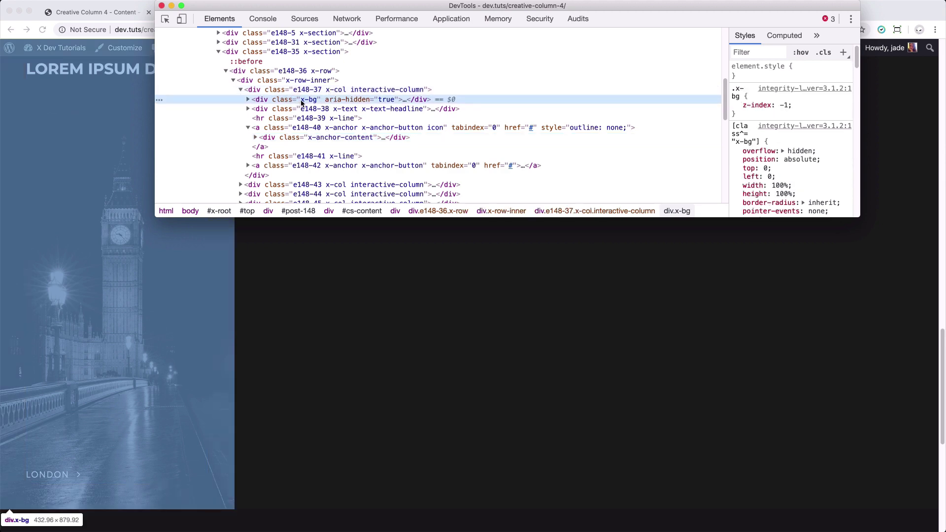
{"action": "double_click", "coordinate": [309, 102]}
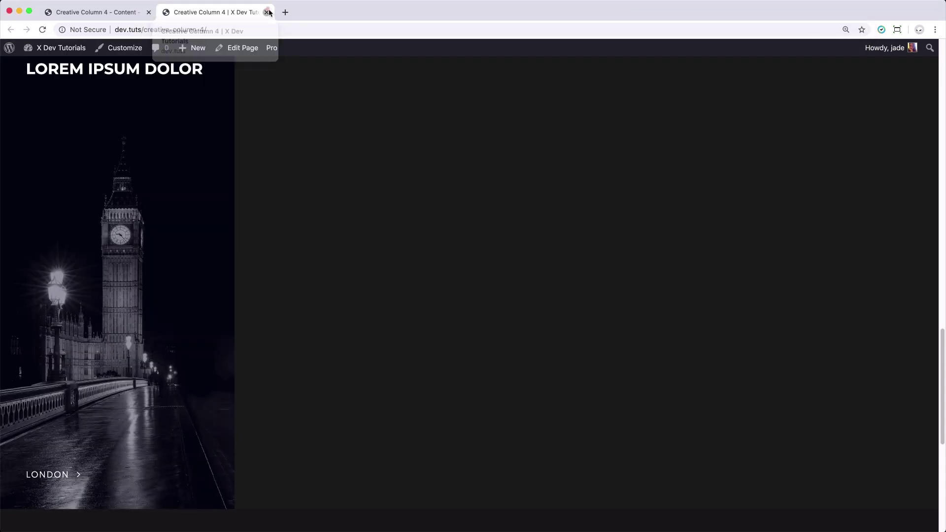
{"action": "left_click", "coordinate": [269, 11]}
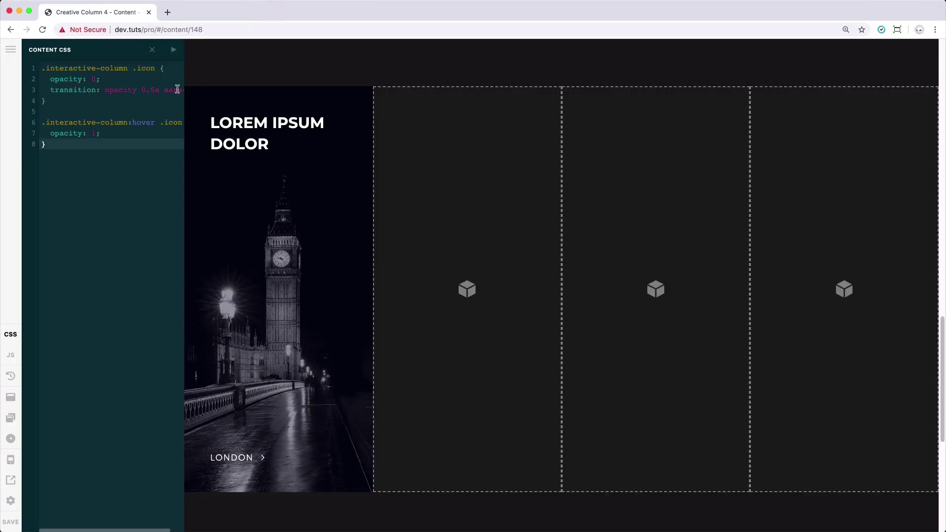
Step: Start an empty .interactive-column .x-bg rule above the existing rules in the content CSS
{"action": "left_click", "coordinate": [44, 68]}
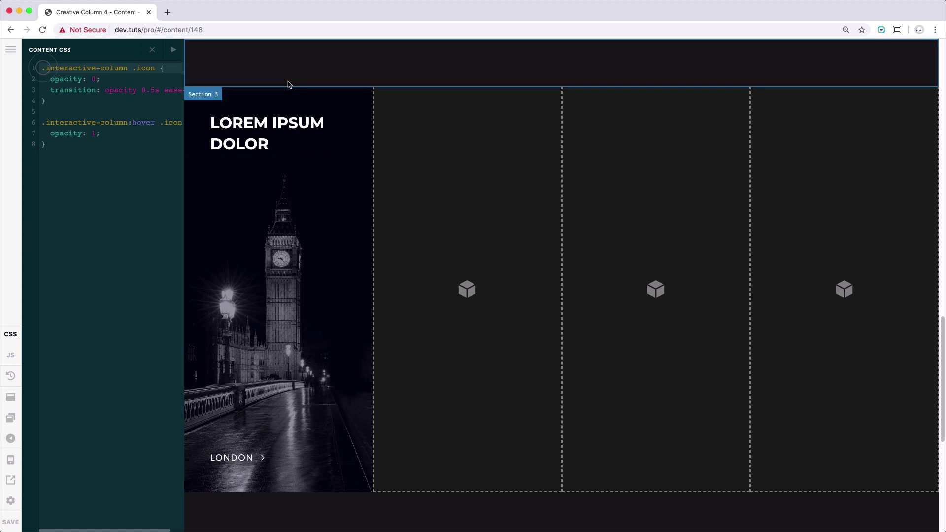
{"action": "key", "text": "Return"}
{"action": "key", "text": "Return"}
{"action": "key", "text": "Up"}
{"action": "key", "text": "Up"}
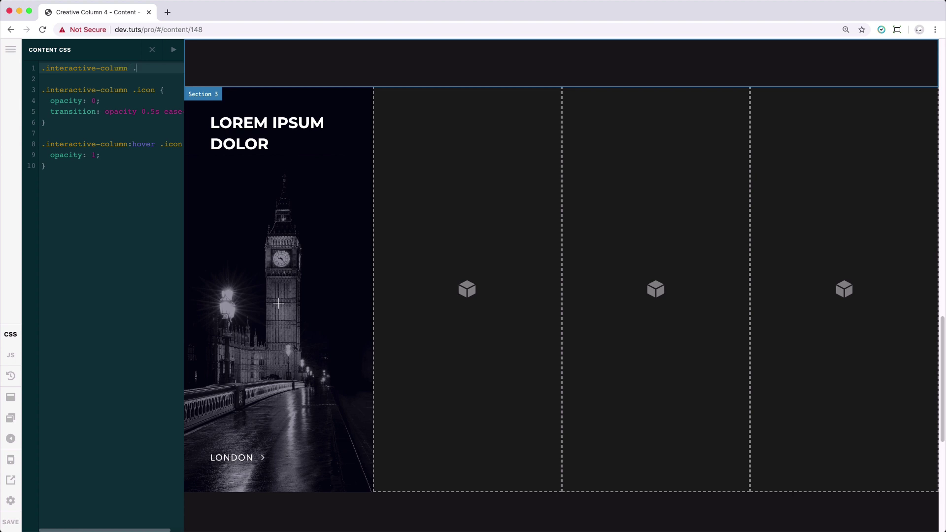
{"action": "type", "text": "x-bg {"}
{"action": "key", "text": "Return"}
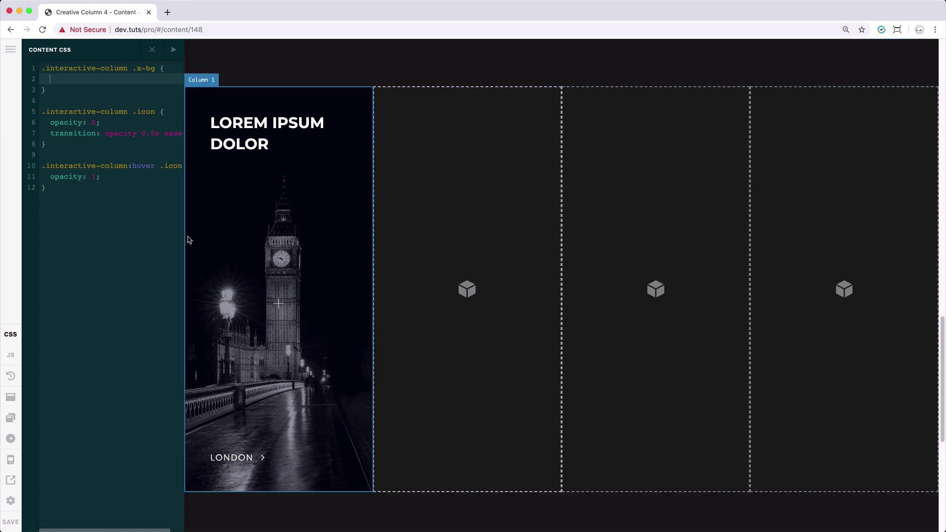
Step: Change the new rule's selector to .interactive-column:hover .x-bg and give it transform: scale(1.5);
{"action": "left_click", "coordinate": [129, 68]}
{"action": "type", "text": ":hov"}
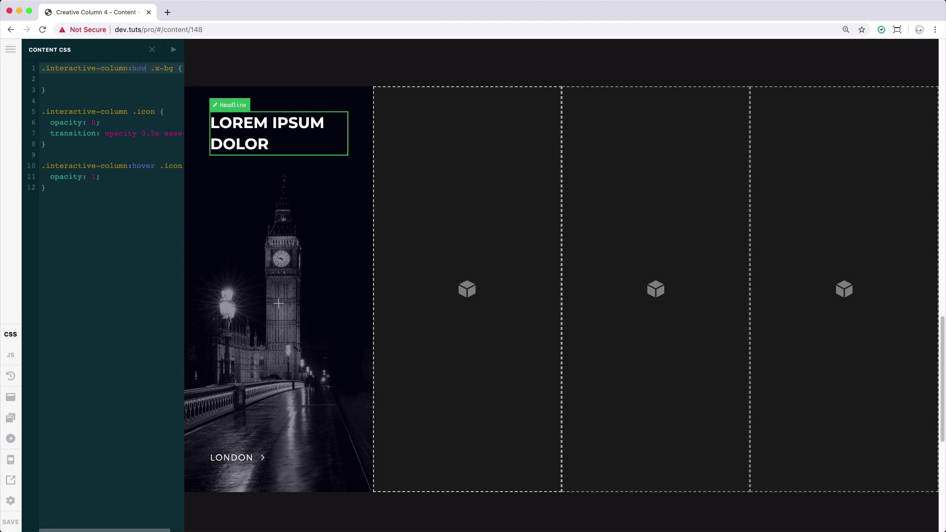
{"action": "type", "text": "er"}
{"action": "key", "text": "Down"}
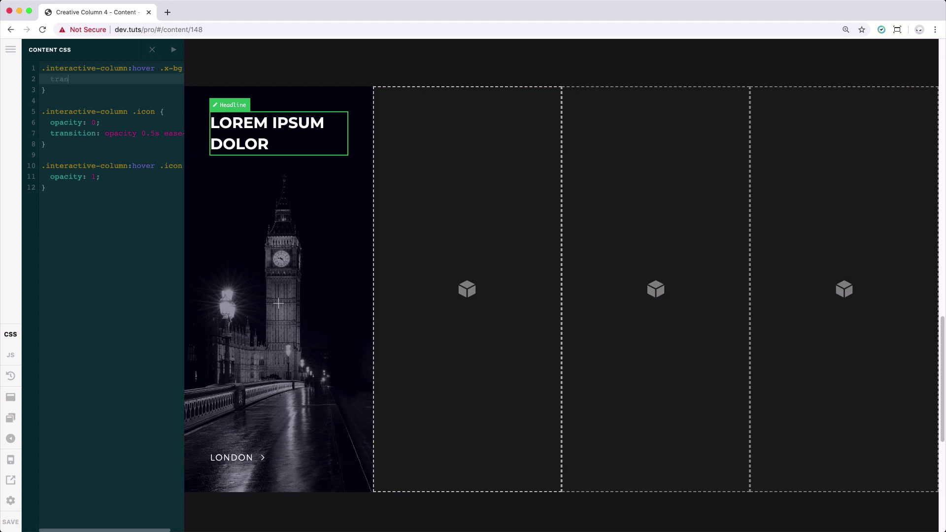
{"action": "type", "text": "transform: scale(1.5);"}
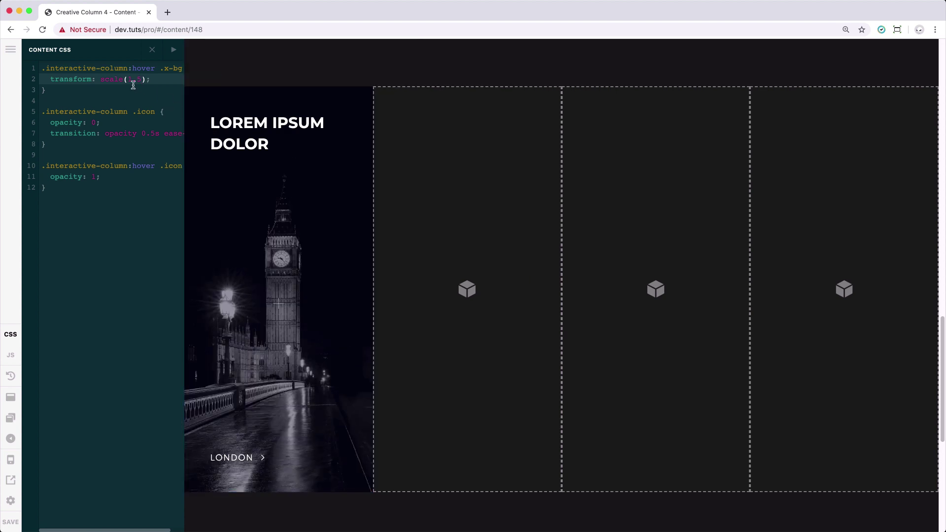
Step: Expand the CSS editor and copy the .interactive-column:hover .x-bg selector into a new empty rule above the original
{"action": "left_click", "coordinate": [176, 53]}
{"action": "left_click_drag", "start_coordinate": [216, 67], "coordinate": [11, 74]}
{"action": "key", "text": "ctrl+c"}
{"action": "key", "text": "Left"}
{"action": "key", "text": "Return"}
{"action": "key", "text": "Return"}
{"action": "key", "text": "Up"}
{"action": "key", "text": "Up"}
{"action": "key", "text": "ctrl+v"}
{"action": "key", "text": "Return"}
{"action": "key", "text": "Return"}
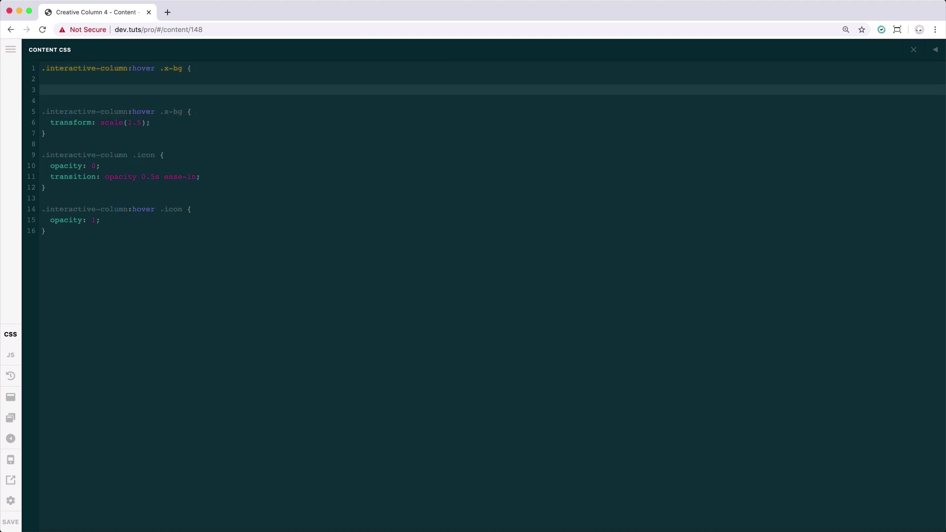
{"action": "key", "text": "Up"}
{"action": "key", "text": "Down"}
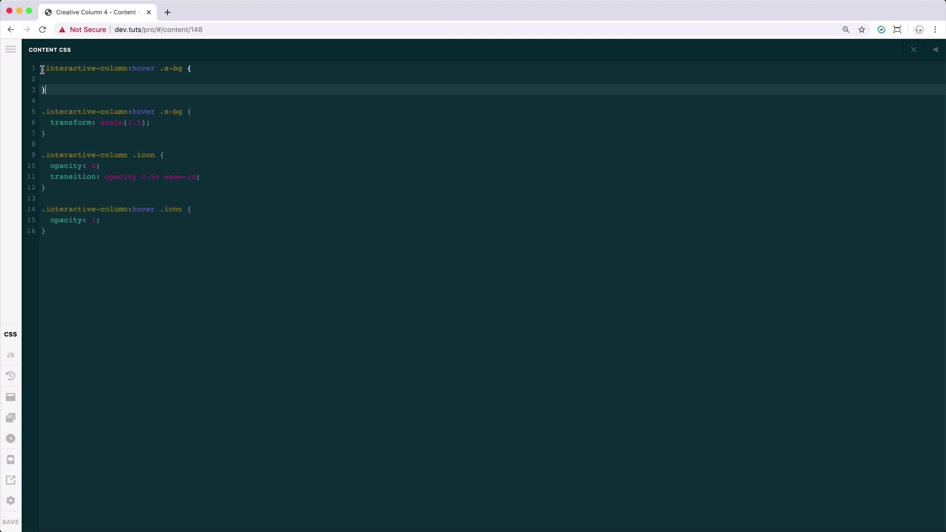
Step: Remove :hover from the first rule's selector so it reads .interactive-column .x-bg
{"action": "double_click", "coordinate": [138, 67]}
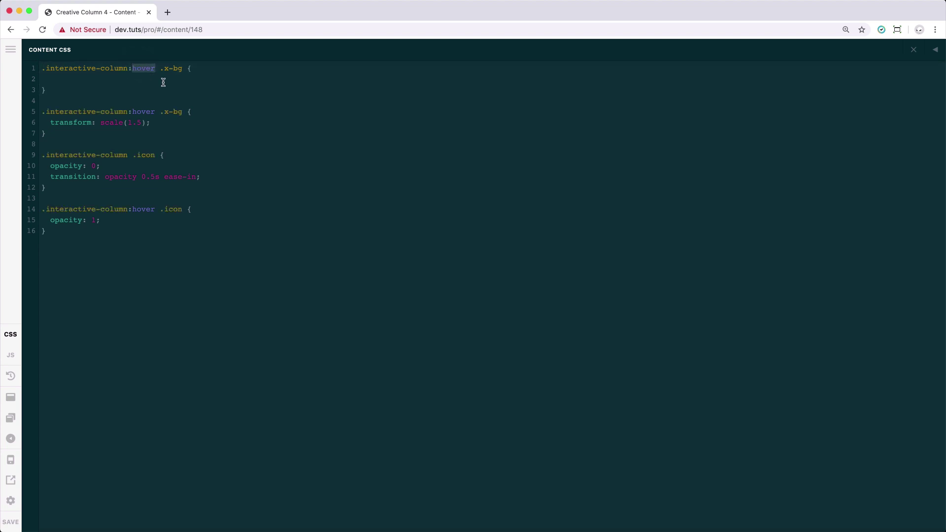
{"action": "key", "text": "BackSpace"}
{"action": "key", "text": "BackSpace"}
{"action": "key", "text": "Down"}
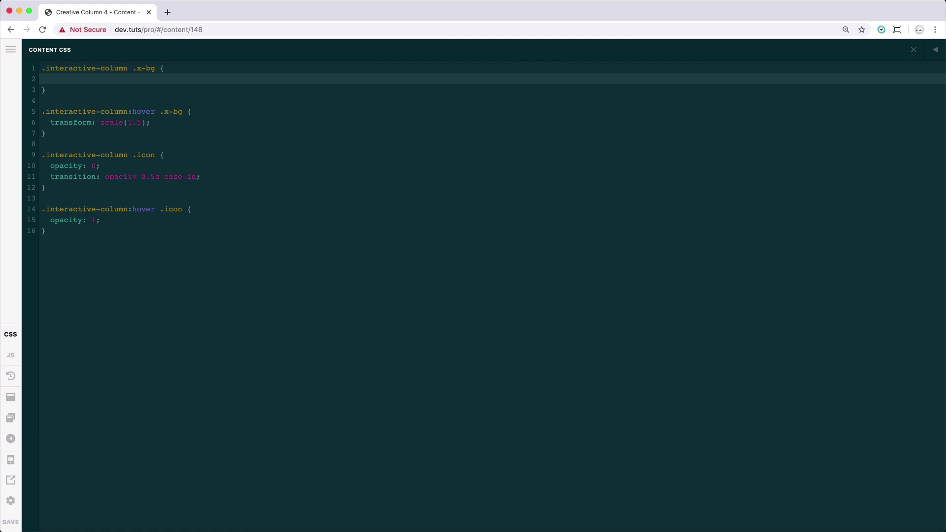
Step: Give the .interactive-column .x-bg rule transition: transform 0.5s ease-in; based on the icon's transition, and shrink the CSS editor back
{"action": "left_click_drag", "start_coordinate": [222, 176], "coordinate": [54, 181]}
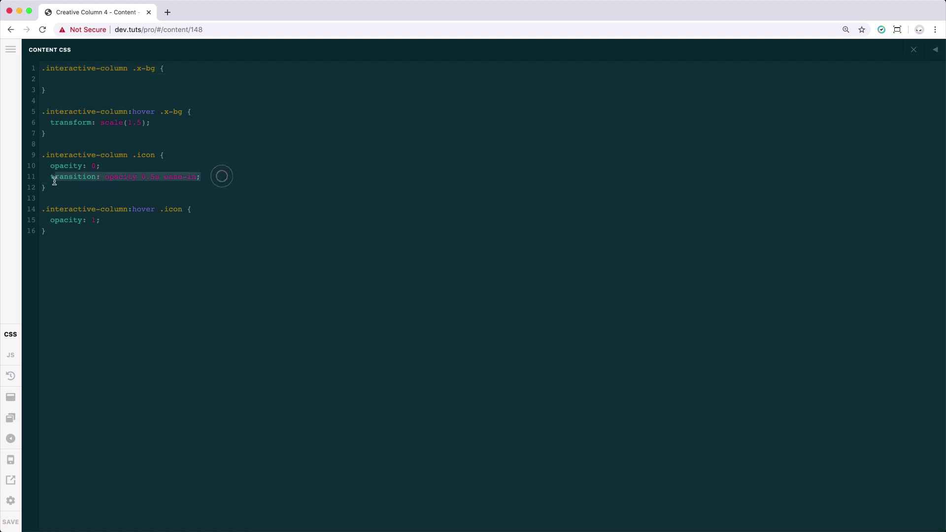
{"action": "left_click", "coordinate": [77, 79]}
{"action": "key", "text": "super+v"}
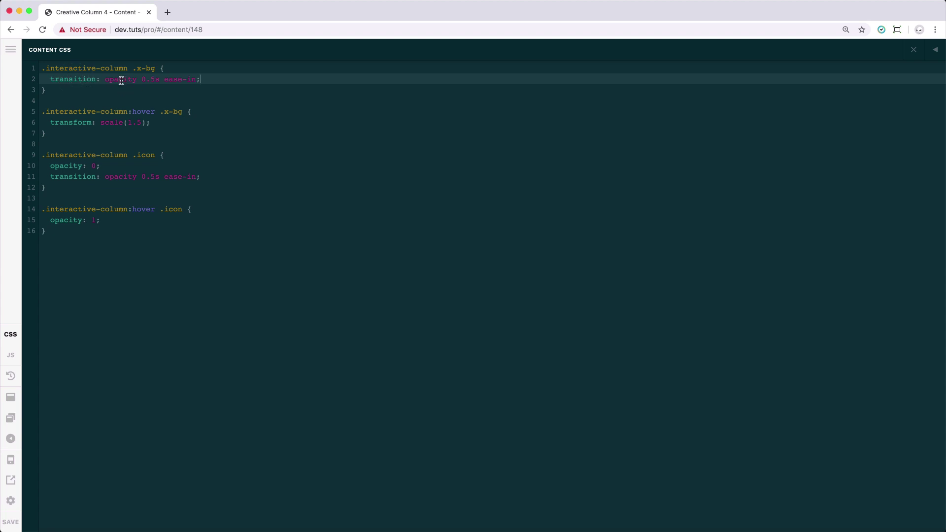
{"action": "double_click", "coordinate": [73, 126]}
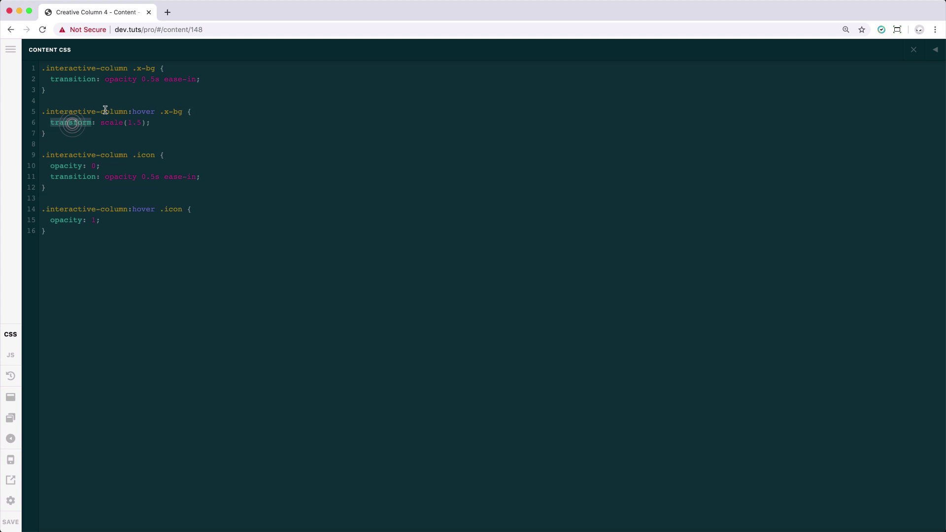
{"action": "double_click", "coordinate": [114, 79]}
{"action": "key", "text": "ctrl+v"}
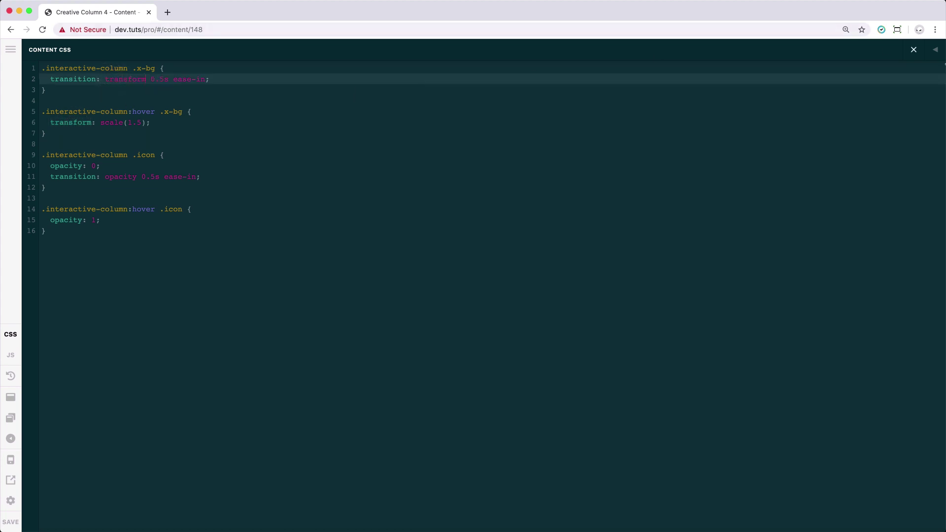
{"action": "left_click", "coordinate": [935, 49]}
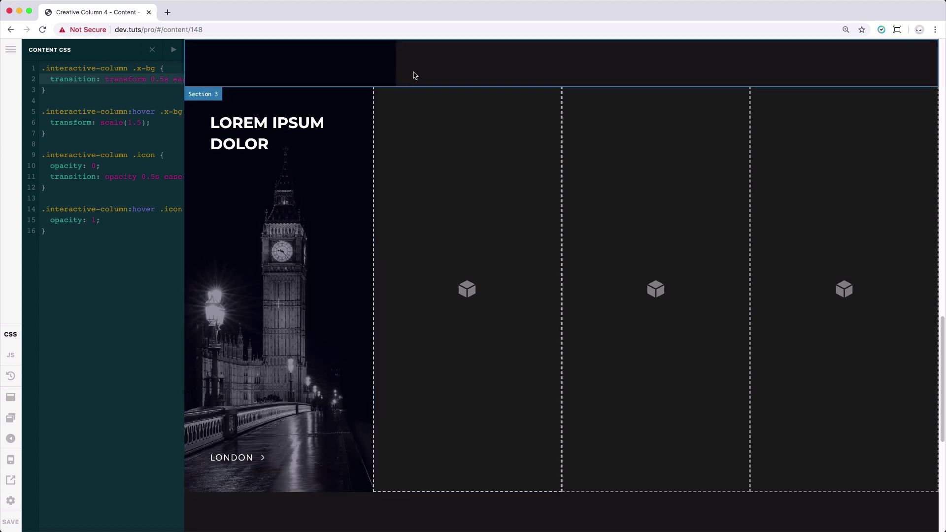
Step: Add an .interactive-column rule with overflow: hidden; above all other rules and save the content
{"action": "left_click", "coordinate": [163, 68]}
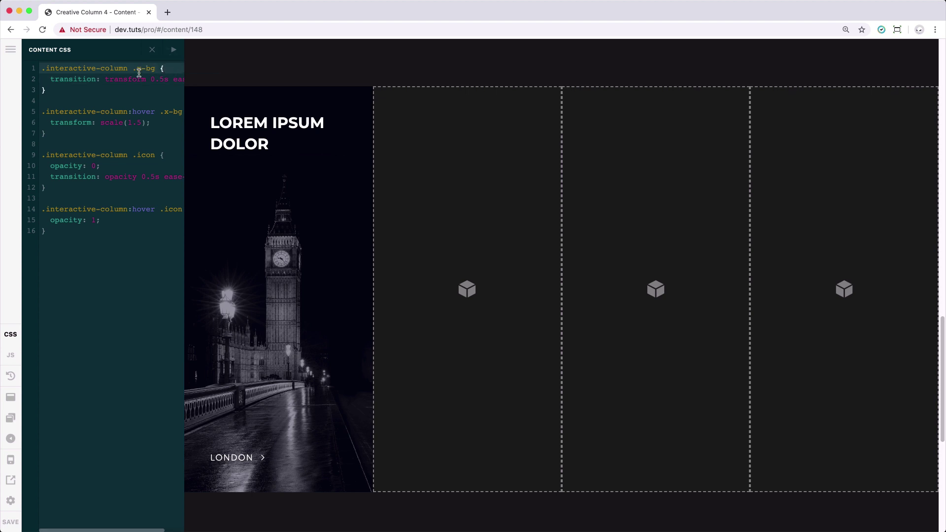
{"action": "left_click_drag", "start_coordinate": [128, 68], "coordinate": [2, 74]}
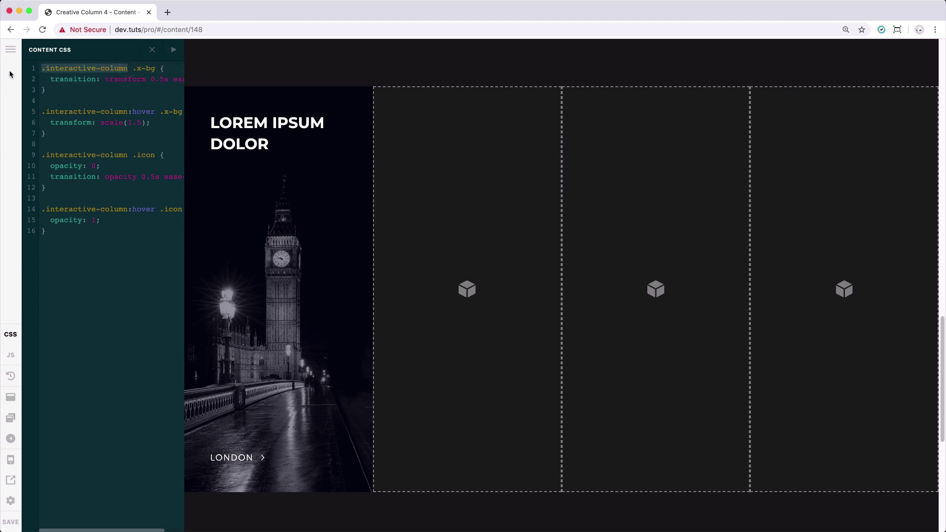
{"action": "key", "text": "Left"}
{"action": "key", "text": "Return"}
{"action": "key", "text": "Return"}
{"action": "key", "text": "Up"}
{"action": "key", "text": "Up"}
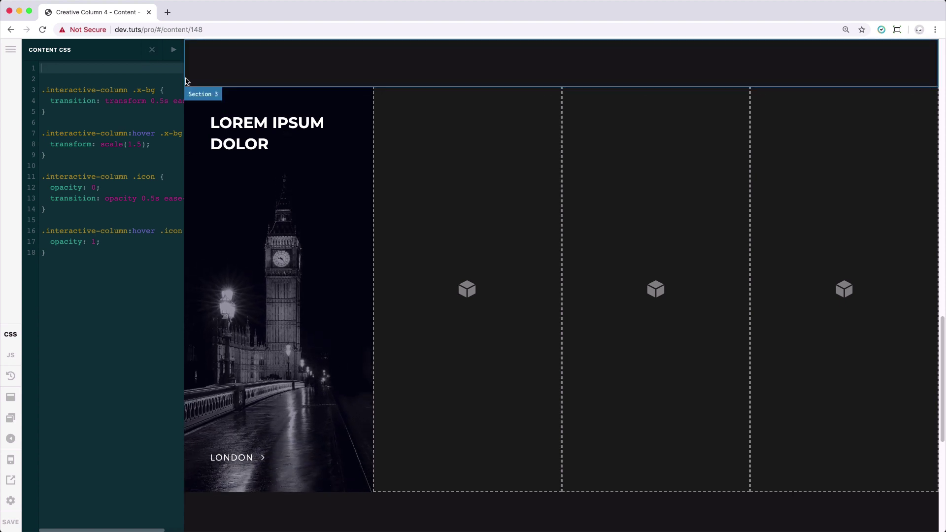
{"action": "key", "text": "ctrl+v"}
{"action": "type", "text": "{"}
{"action": "key", "text": "Return"}
{"action": "type", "text": "overflow: hidden;"}
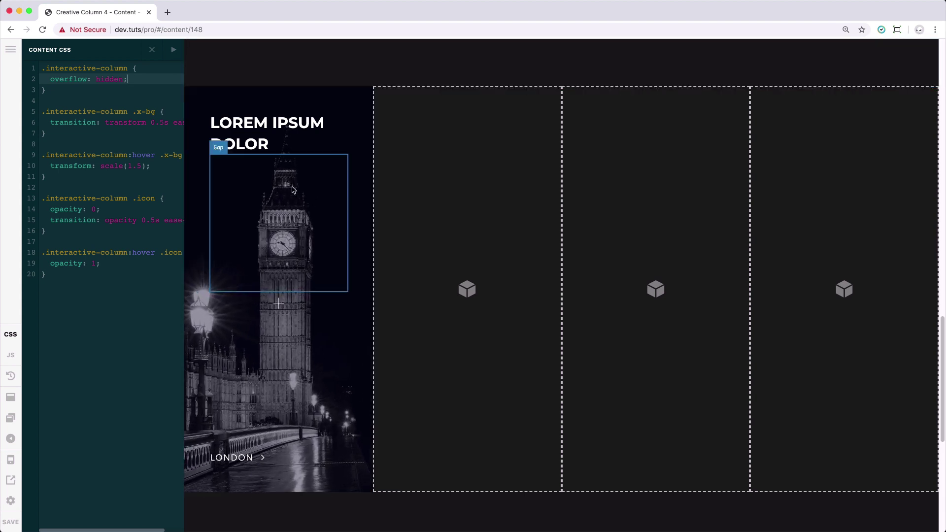
{"action": "key", "text": "super+s"}
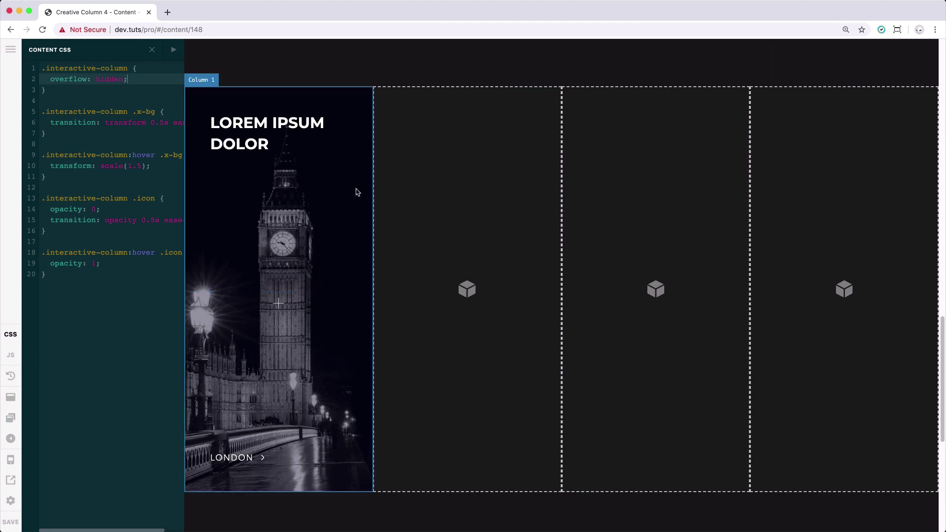
Step: Copy the first column with its London content and paste it into the three empty columns beside it
{"action": "right_click", "coordinate": [351, 139]}
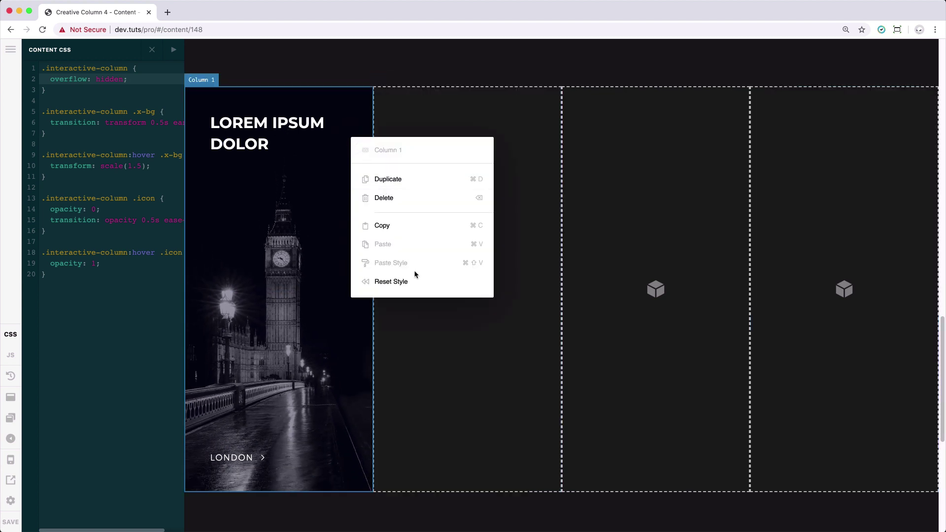
{"action": "left_click", "coordinate": [388, 225]}
{"action": "right_click", "coordinate": [519, 137]}
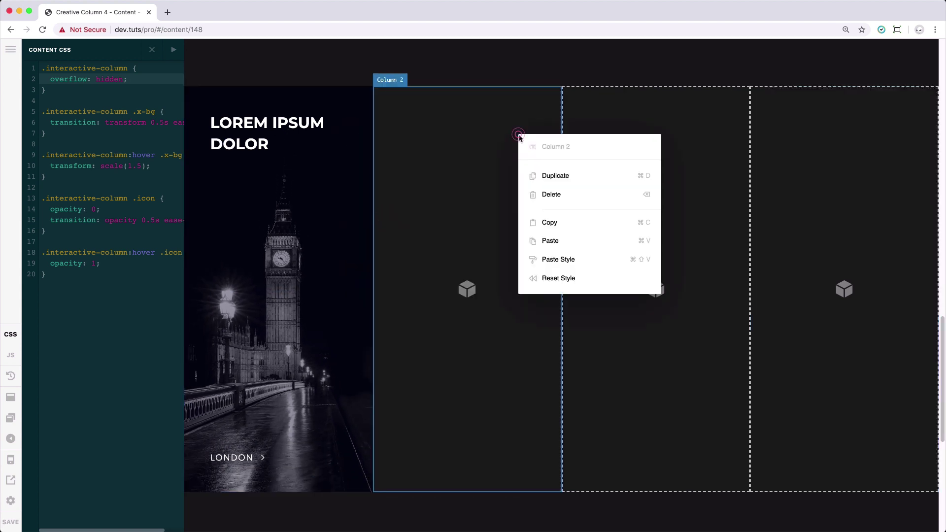
{"action": "left_click", "coordinate": [554, 244]}
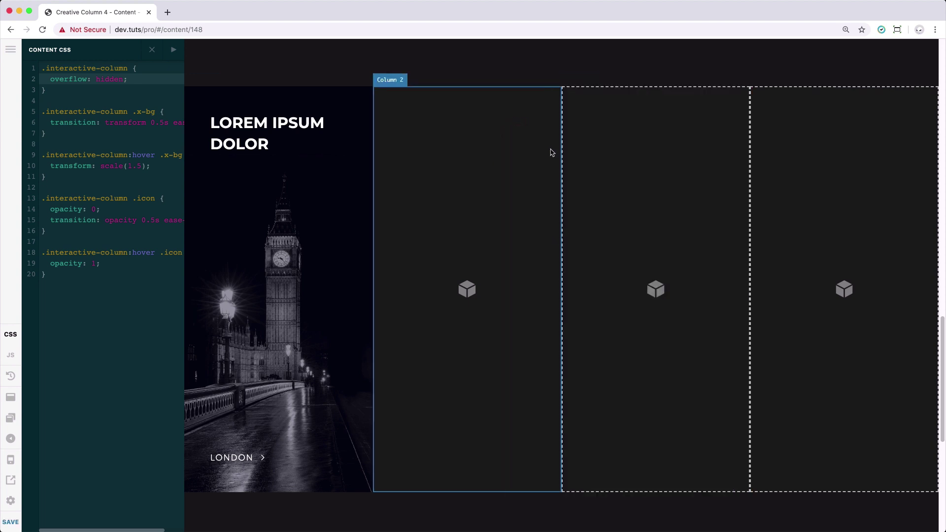
{"action": "right_click", "coordinate": [650, 123]}
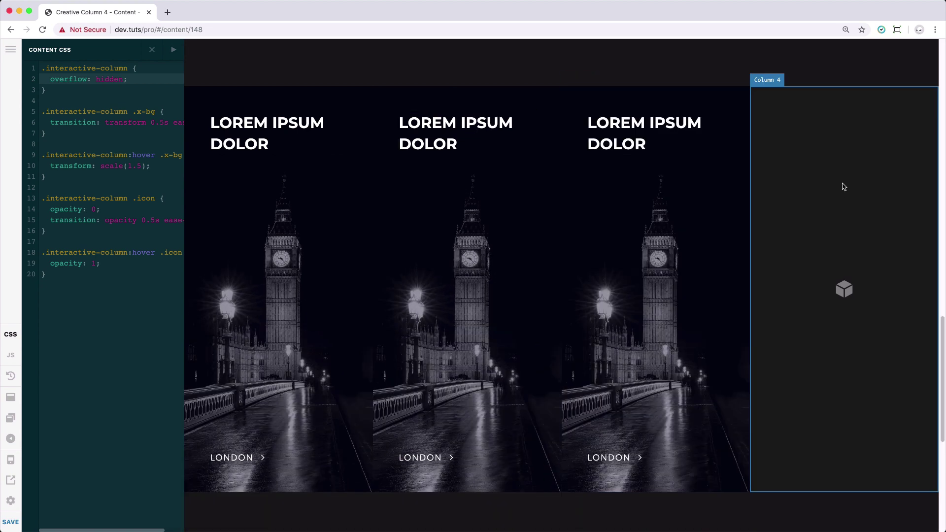
{"action": "right_click", "coordinate": [850, 155]}
{"action": "left_click", "coordinate": [738, 262]}
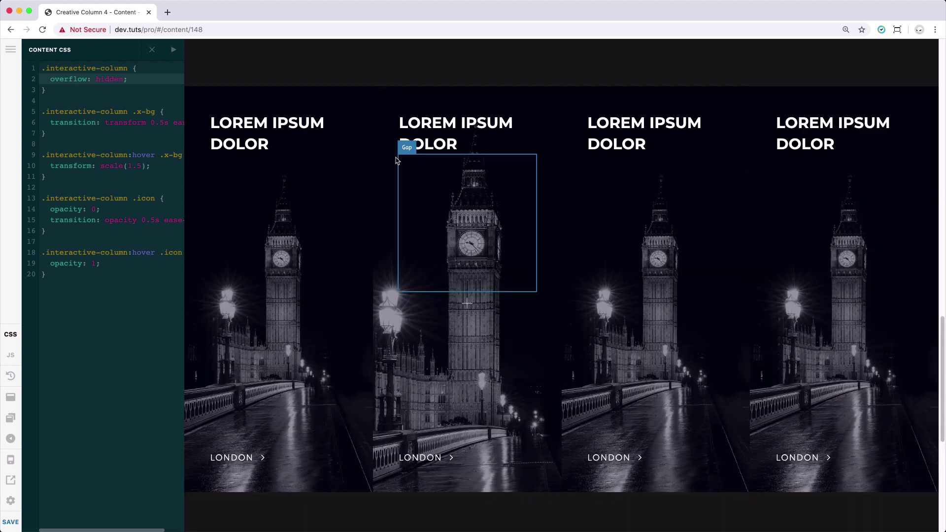
Step: Replace the second column's lower background image with grayscale-photo-of-man-walking-on-street-near-buildings-1722182.jpg from the media library, and reopen the content CSS
{"action": "left_click", "coordinate": [393, 155]}
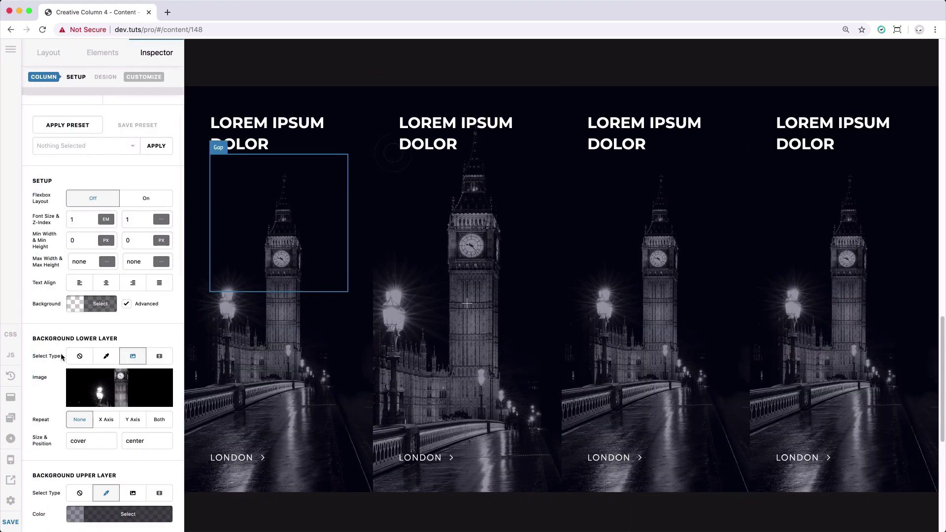
{"action": "left_click", "coordinate": [137, 391]}
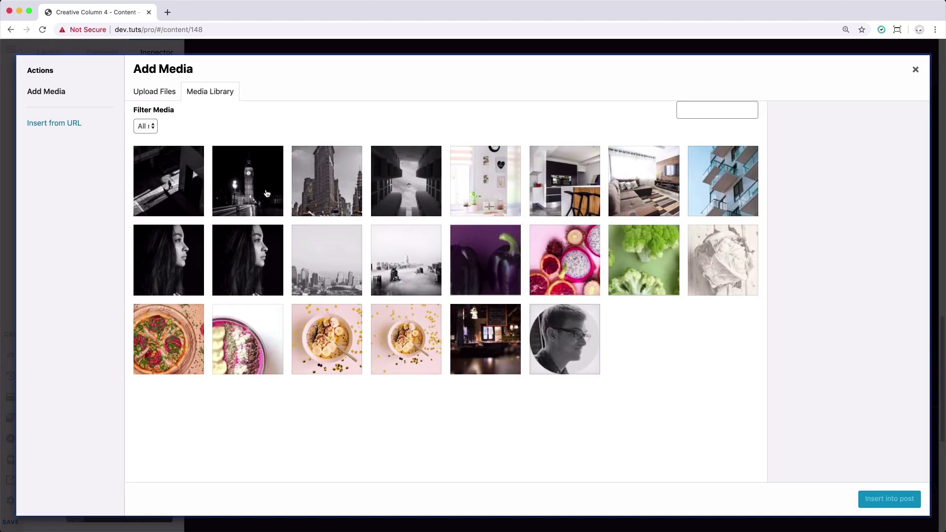
{"action": "left_click", "coordinate": [149, 184]}
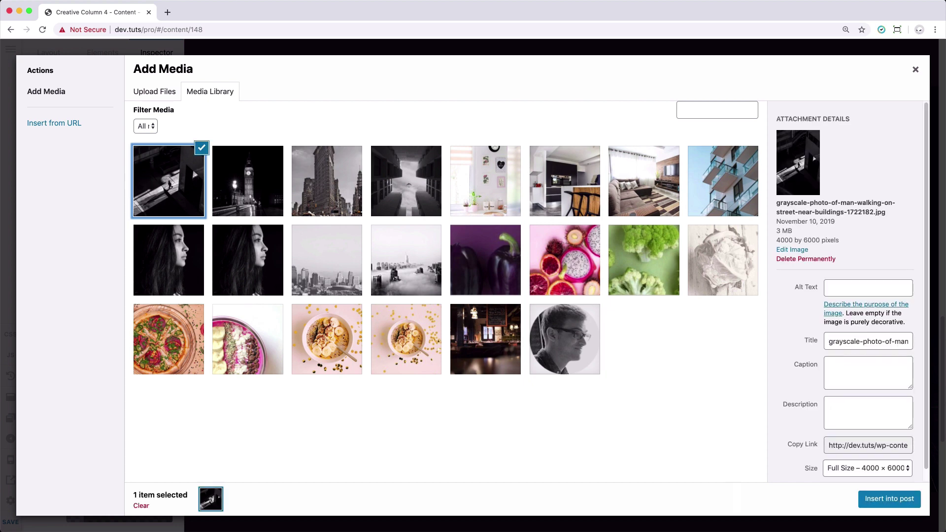
{"action": "left_click", "coordinate": [893, 499]}
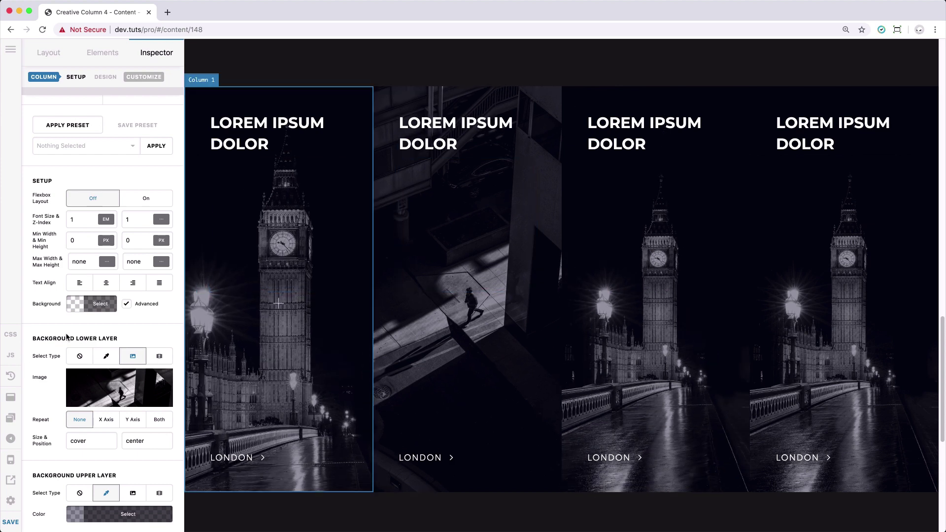
{"action": "left_click", "coordinate": [10, 335]}
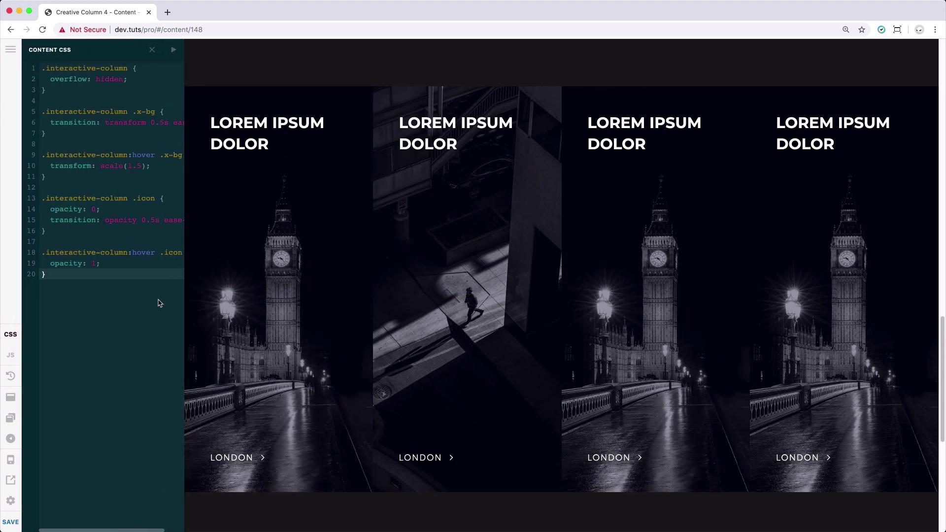